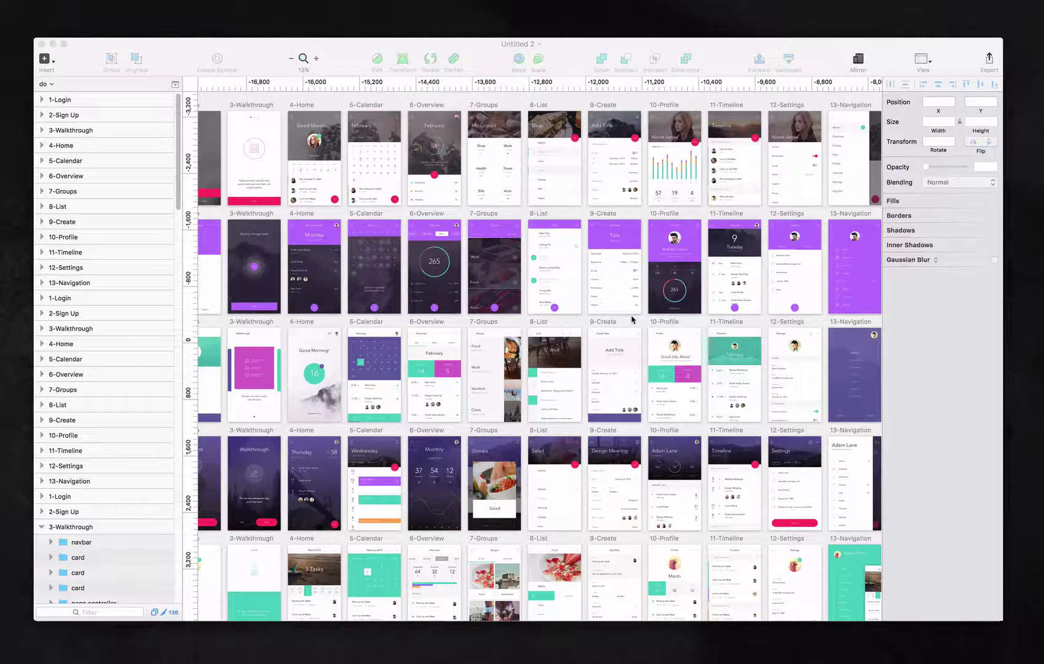
- Scroll through the kit's artboards on the Sketch canvas
scroll(409, 311, "down", 5)
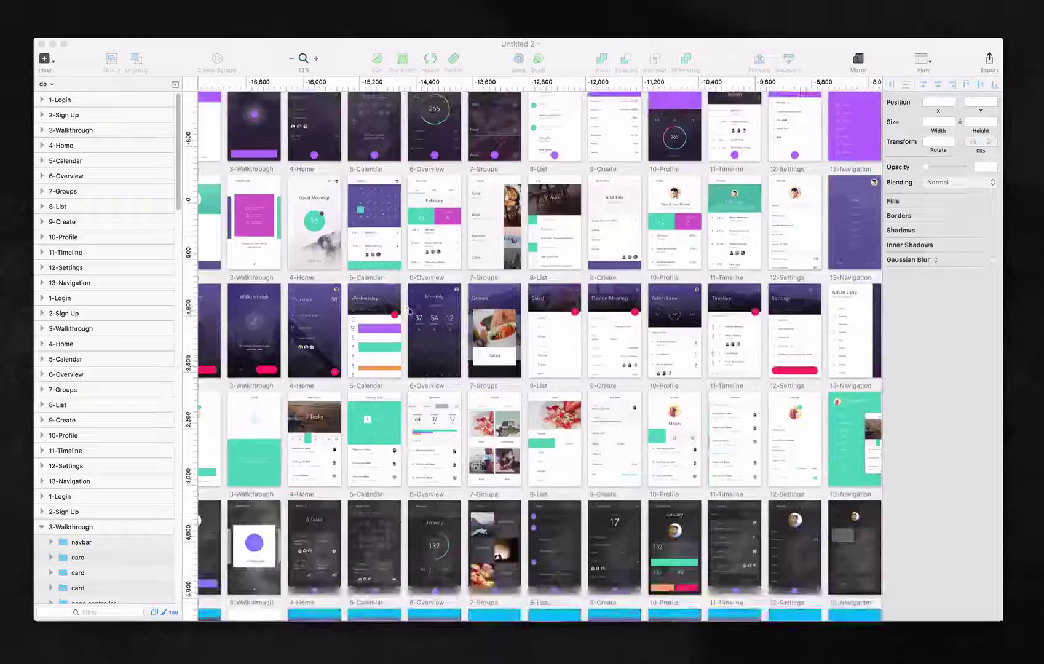
scroll(408, 310, "up", 4)
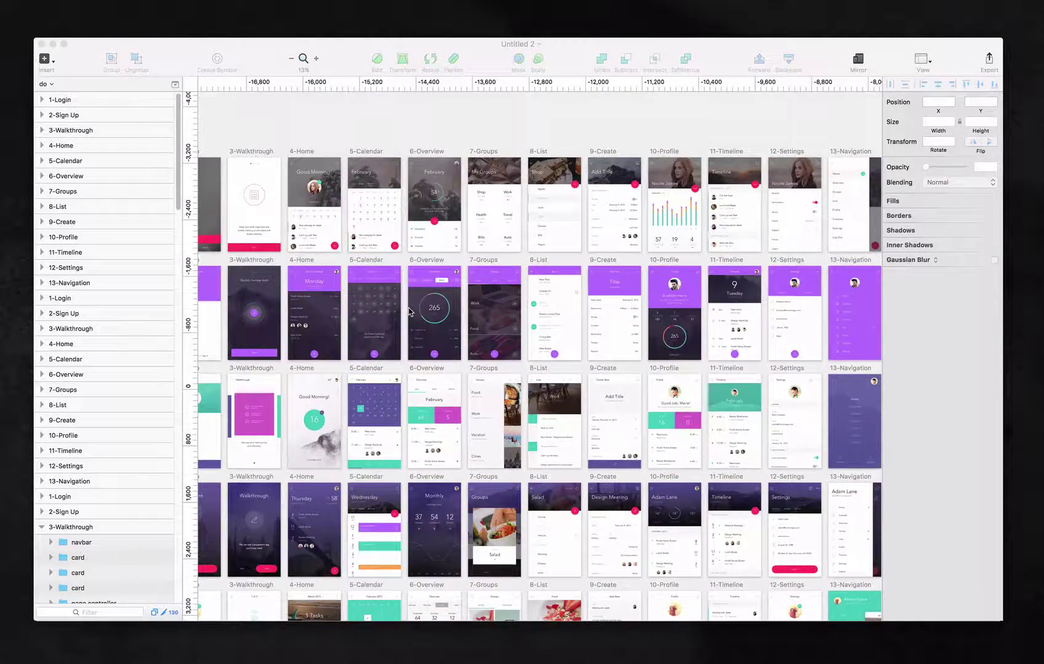
scroll(410, 312, "down", 2)
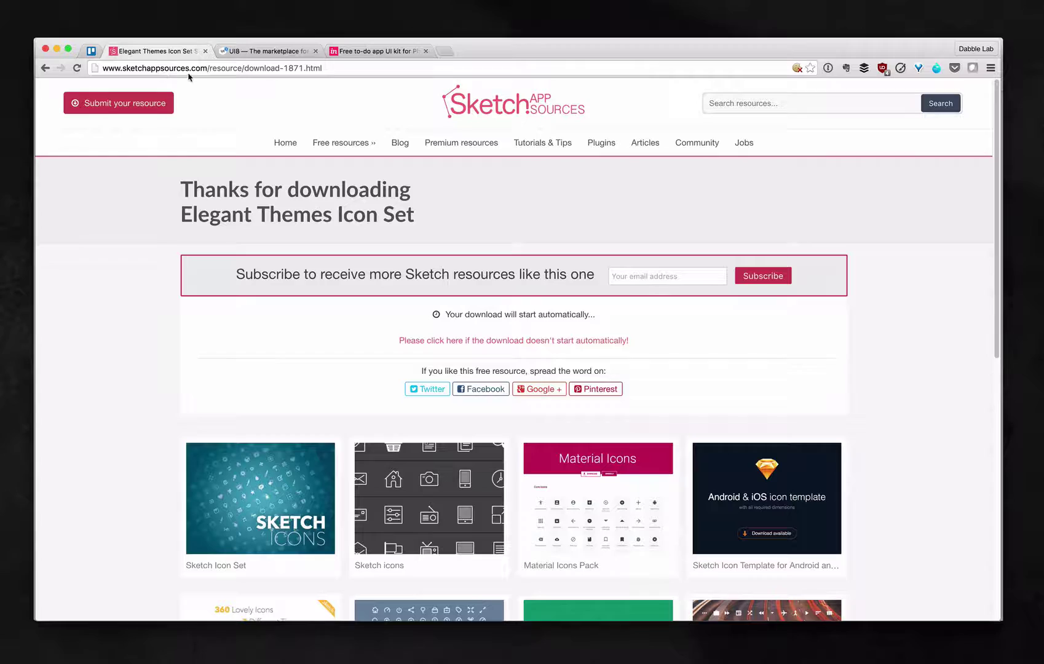
- Scroll the Elegant Themes page, open the Sketch icons resource page, and begin a site search
scroll(430, 246, "down", 10)
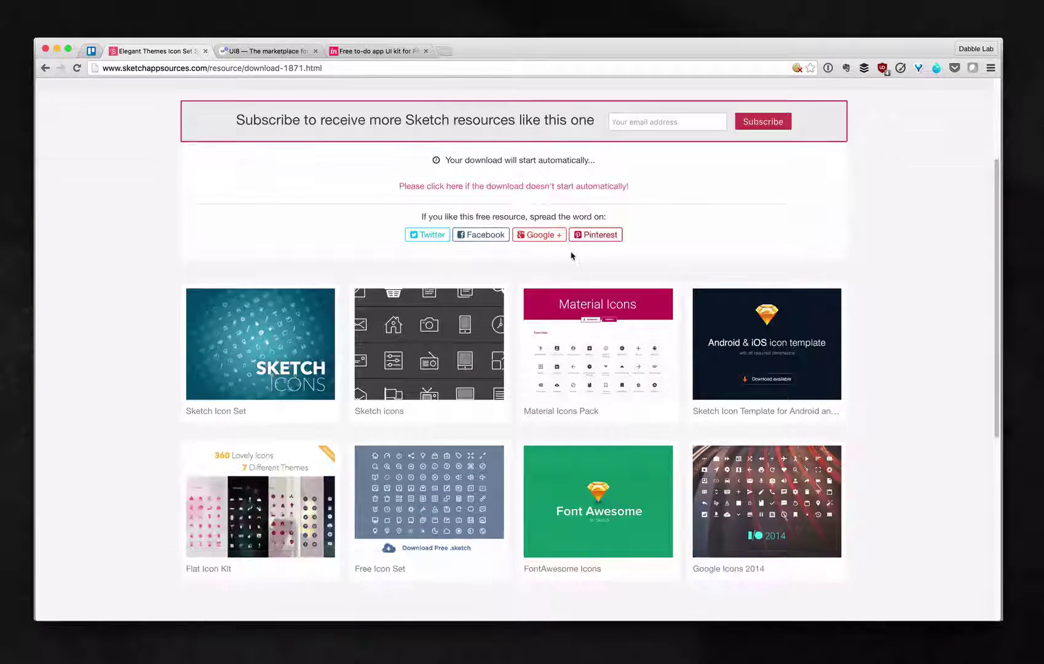
scroll(384, 246, "up", 10)
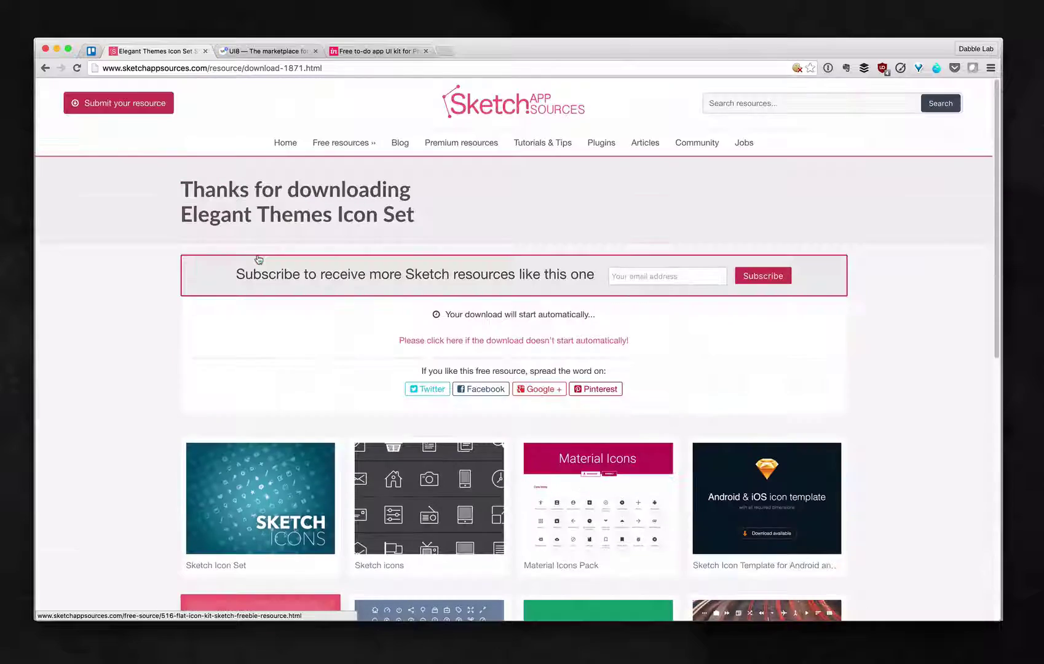
scroll(451, 193, "down", 6)
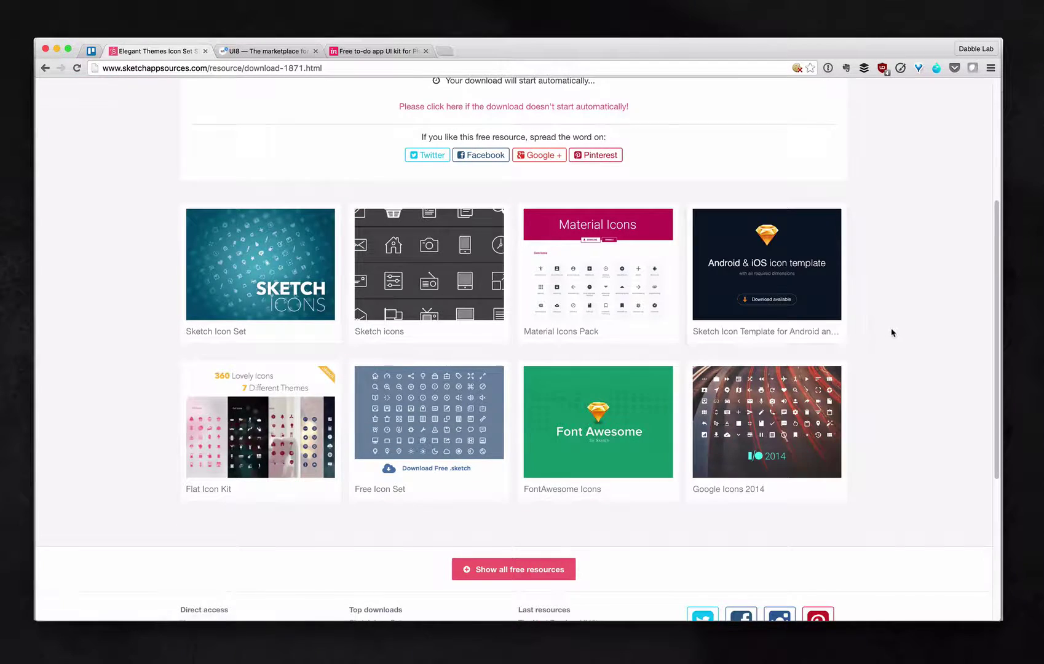
left_click(424, 271)
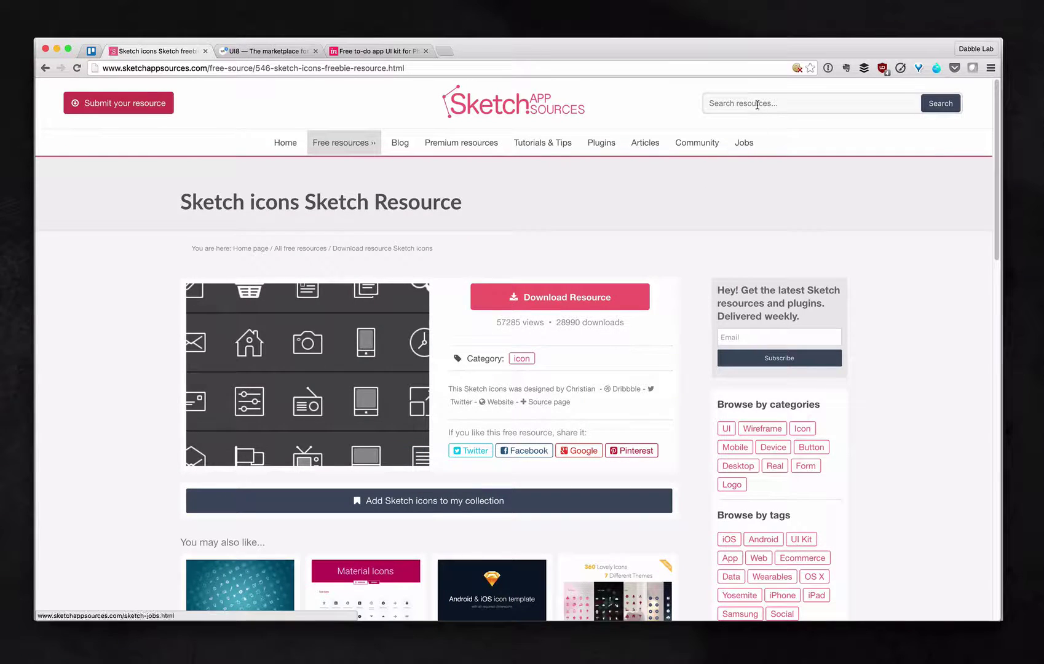
left_click(757, 104)
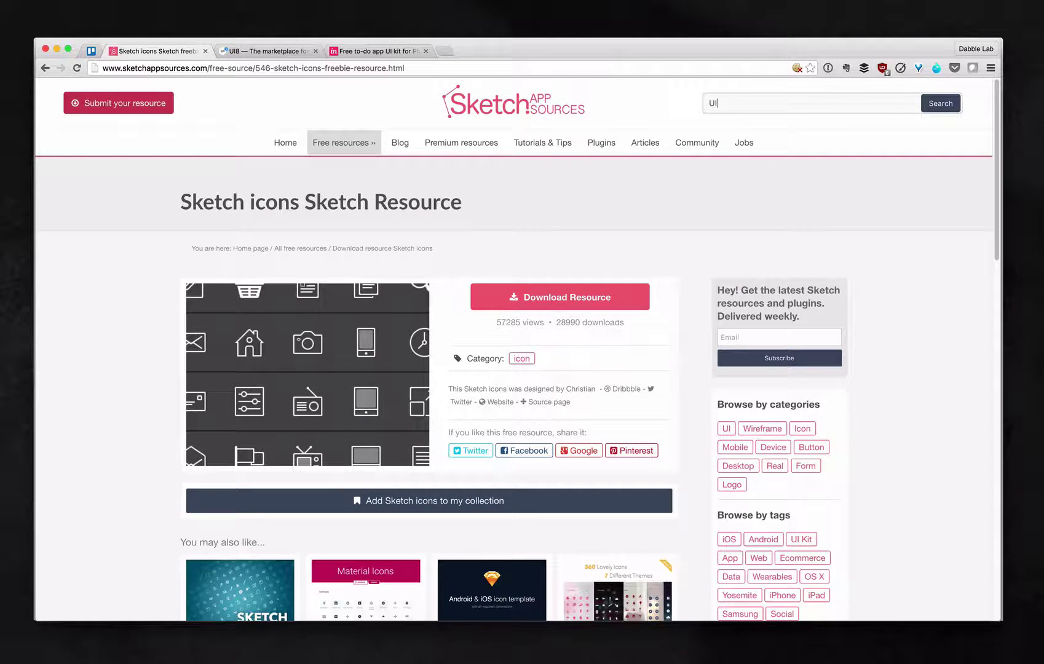
- Search Sketch App Sources for 'UI kits', then start a new search for icons
type("UI kits")
key("Return")
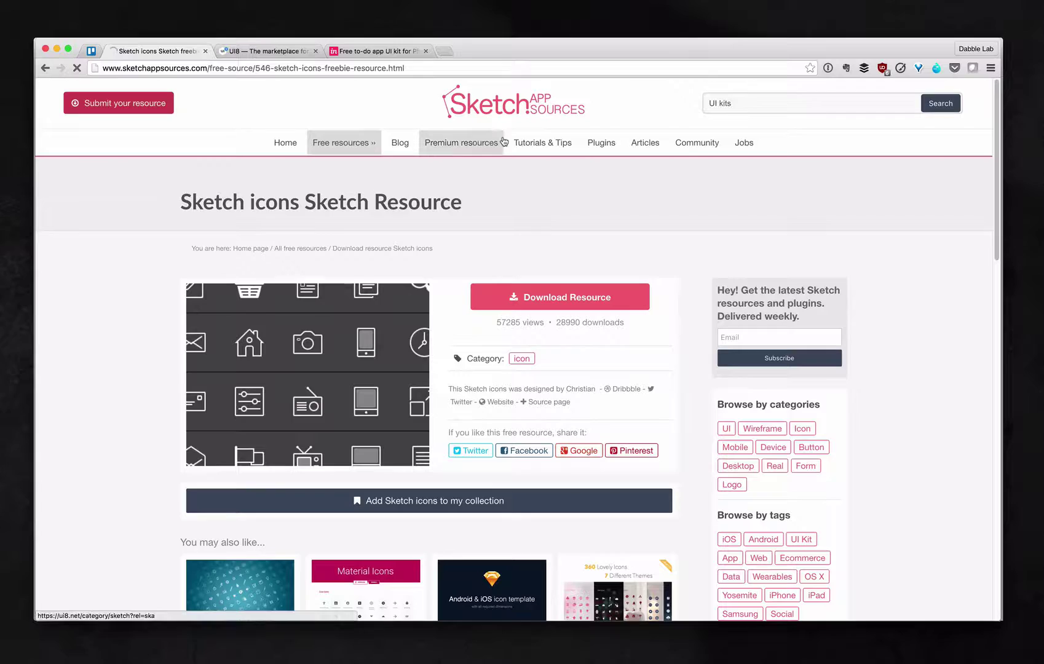
left_click(803, 102)
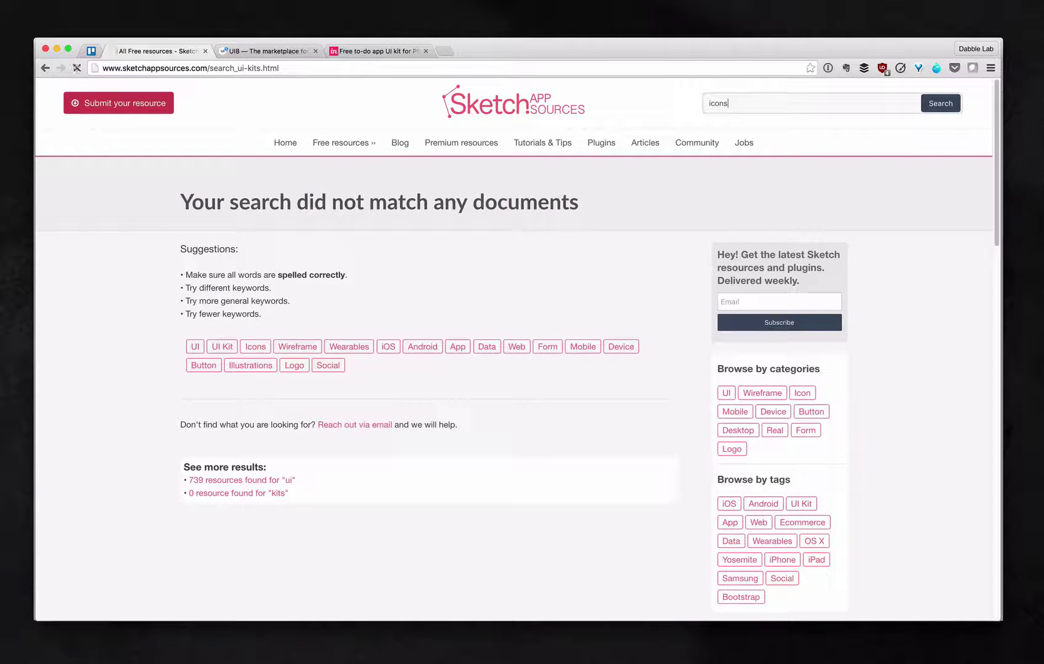
scroll(384, 230, "down", 3)
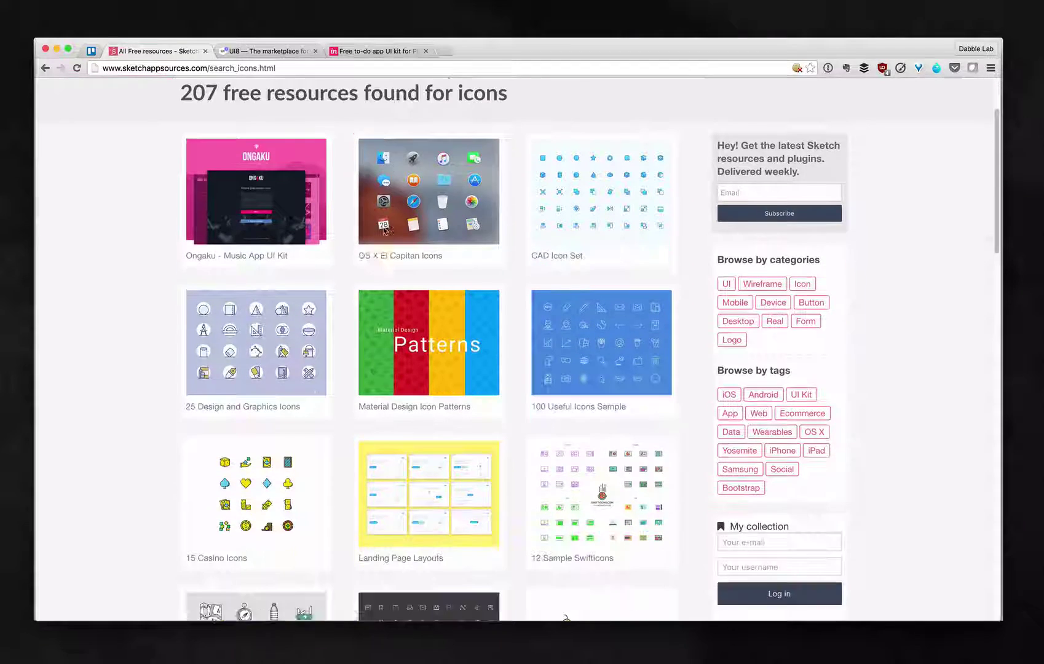
- Open OS X El Capitan Icons, return to the 207 icon results and scroll to the top
left_click(384, 230)
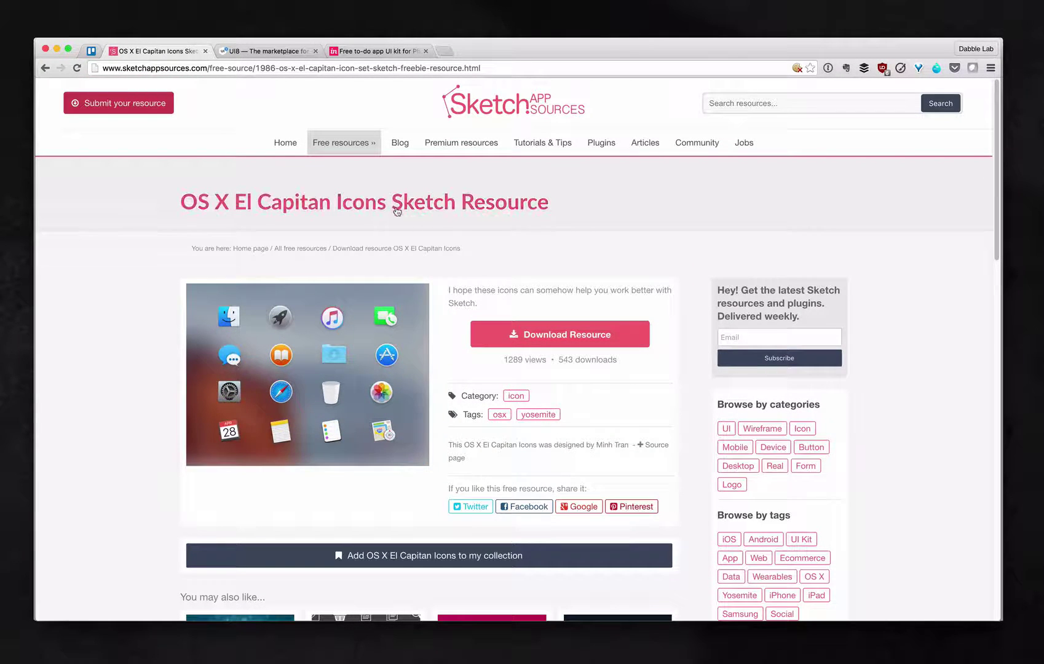
key("super+bracketleft")
scroll(543, 573, "down", 6)
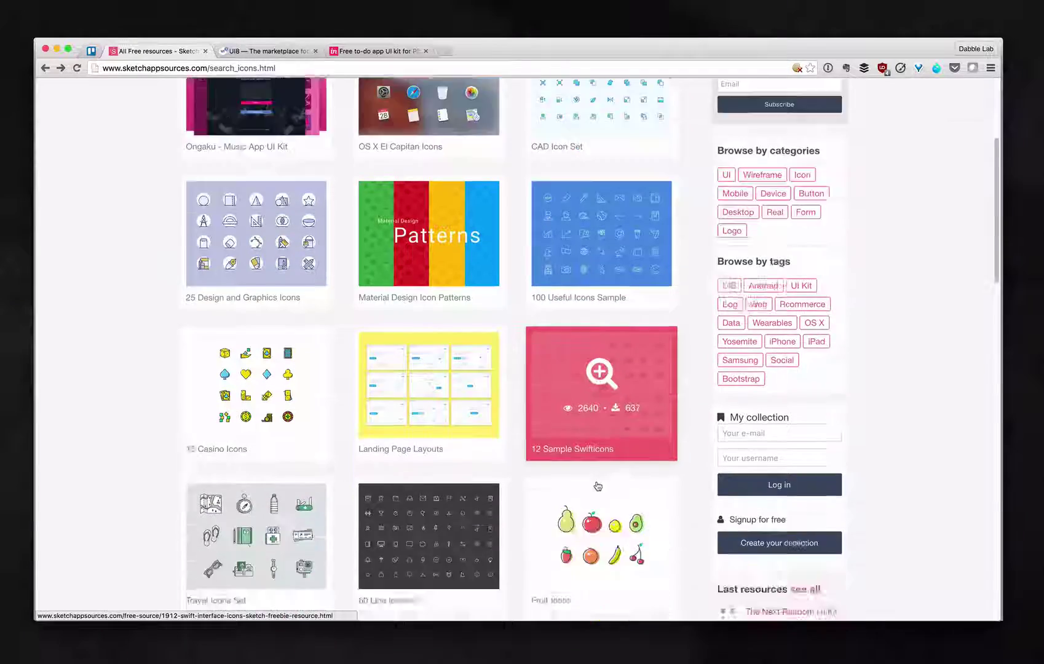
scroll(424, 346, "down", 3)
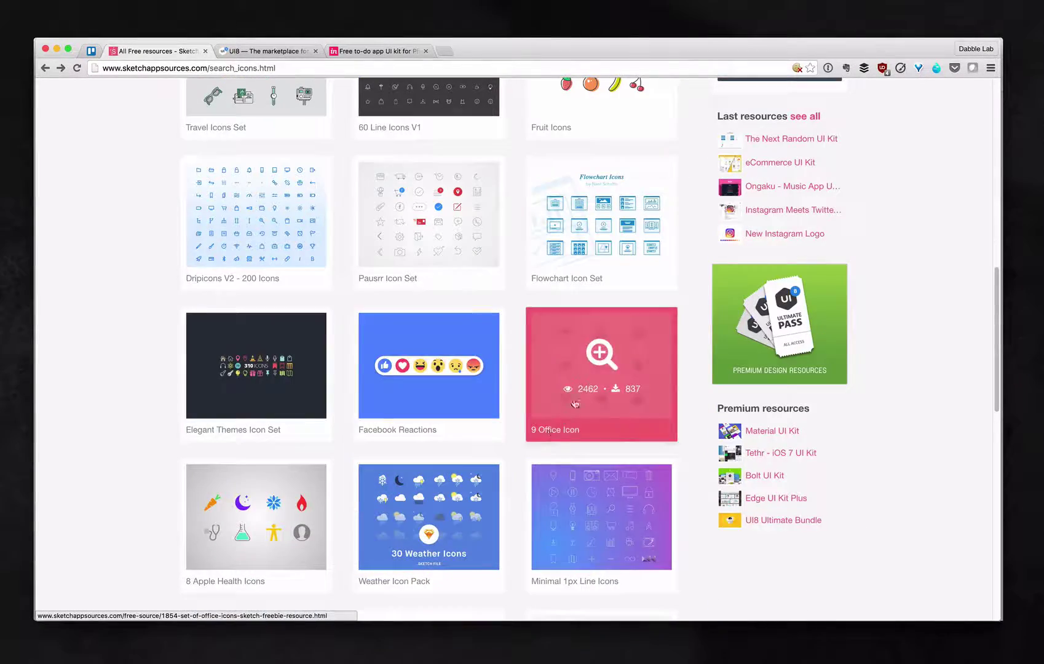
scroll(425, 347, "up", 1)
scroll(424, 346, "up", 10)
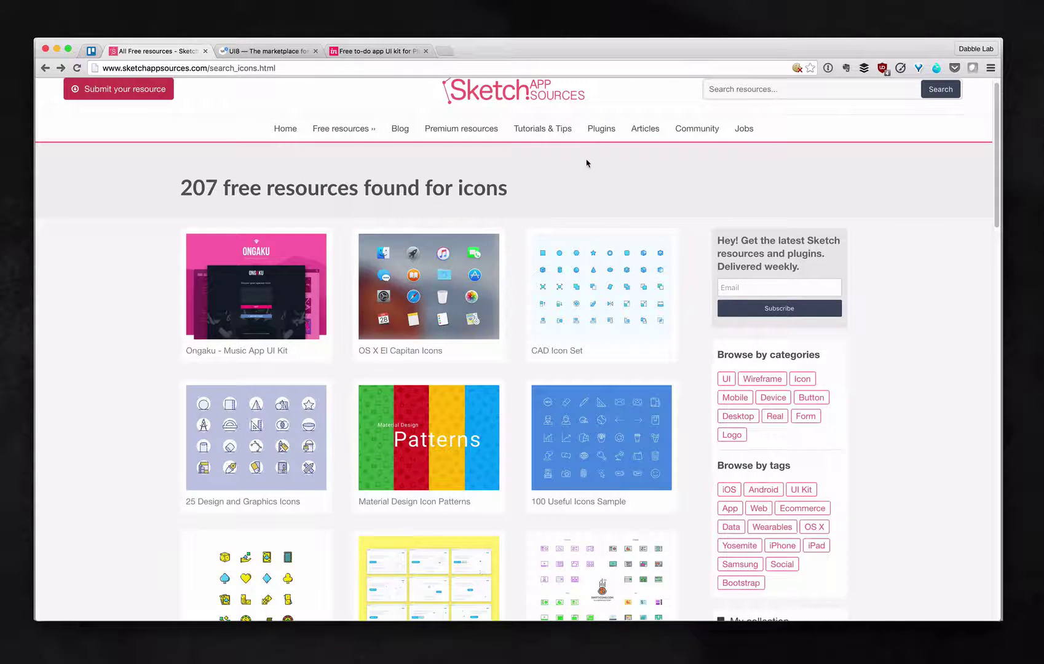
- Switch to the UI8 marketplace page and browse its listed UI kits
left_click(276, 54)
scroll(483, 255, "down", 8)
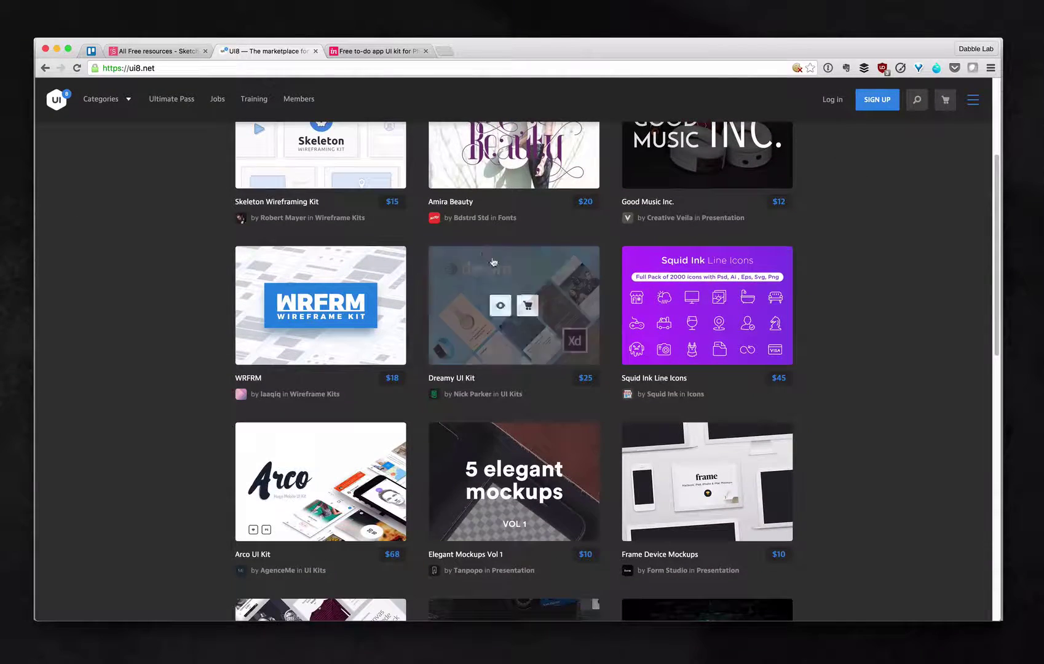
scroll(525, 285, "down", 5)
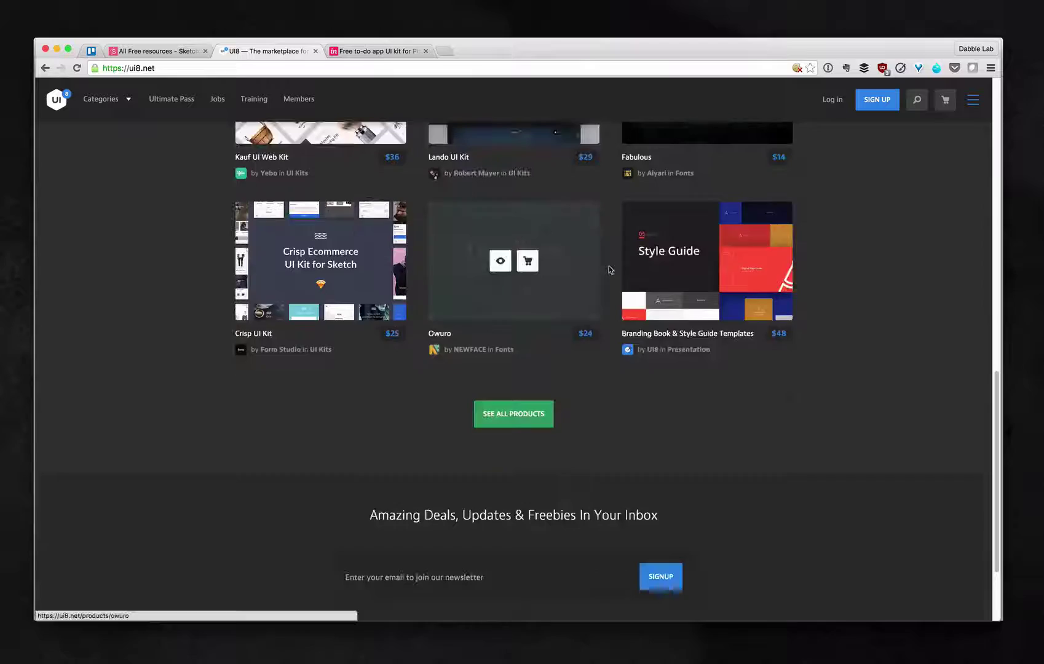
scroll(755, 252, "up", 2)
scroll(755, 252, "up", 7)
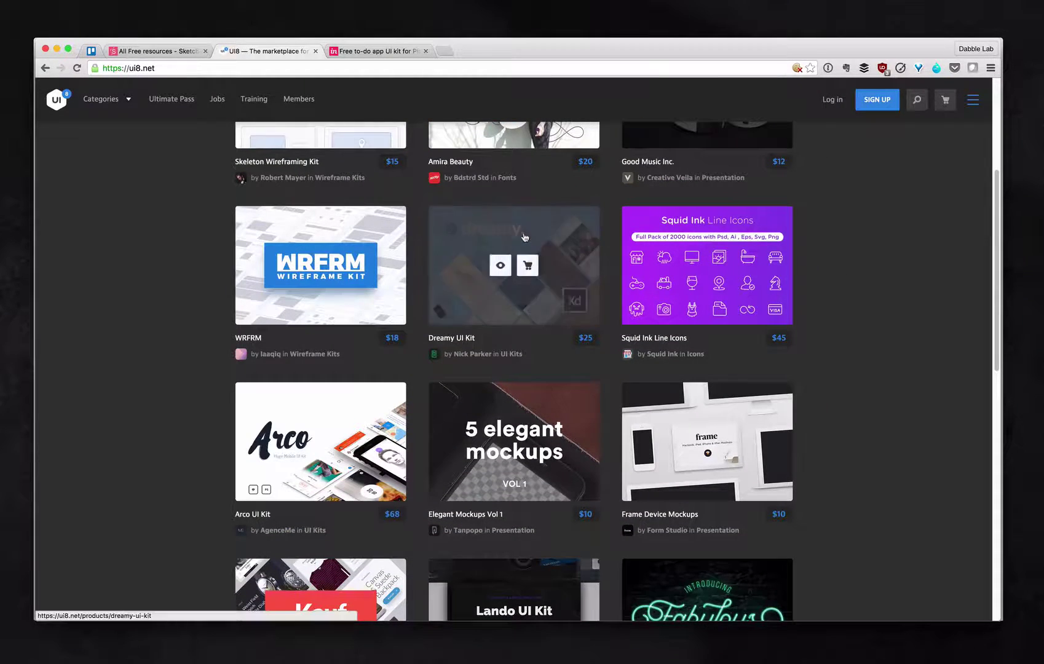
scroll(524, 237, "up", 4)
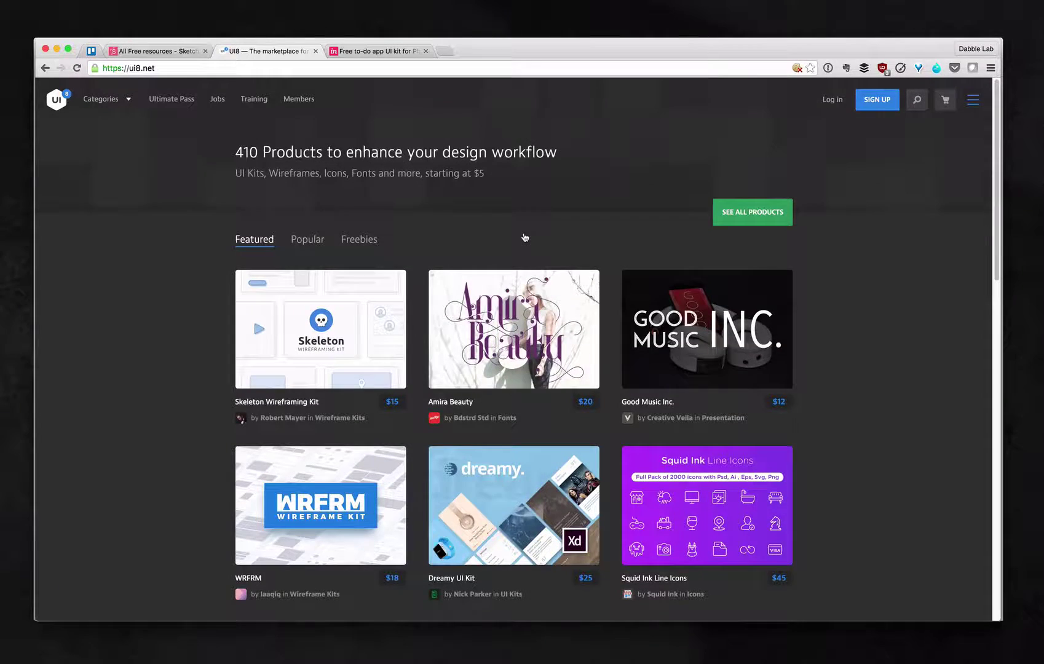
scroll(524, 238, "down", 6)
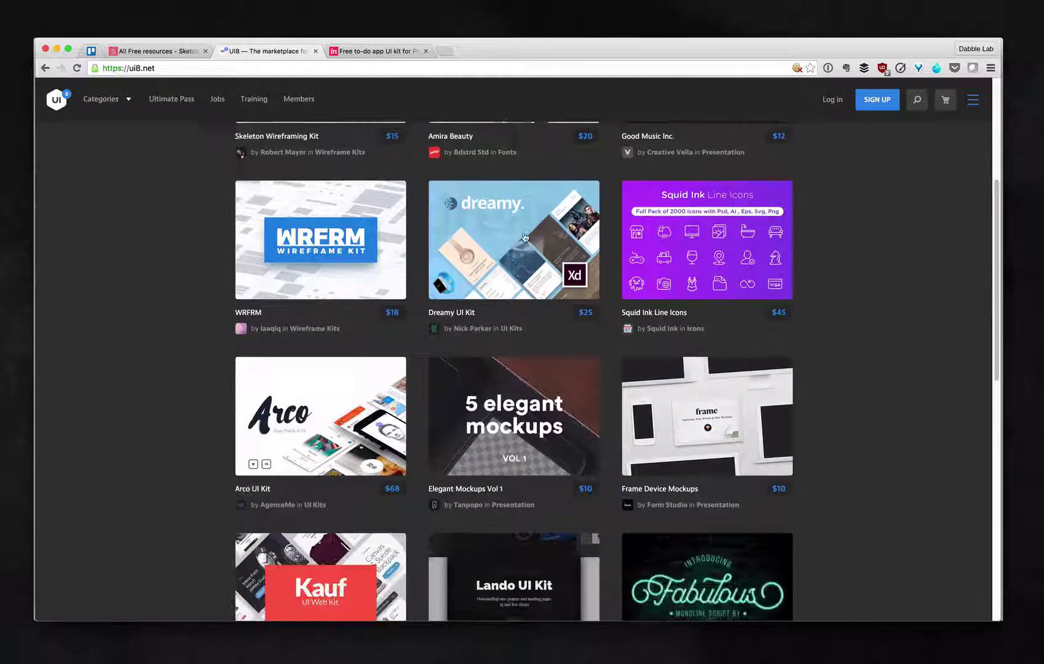
scroll(525, 238, "down", 1)
scroll(553, 271, "down", 3)
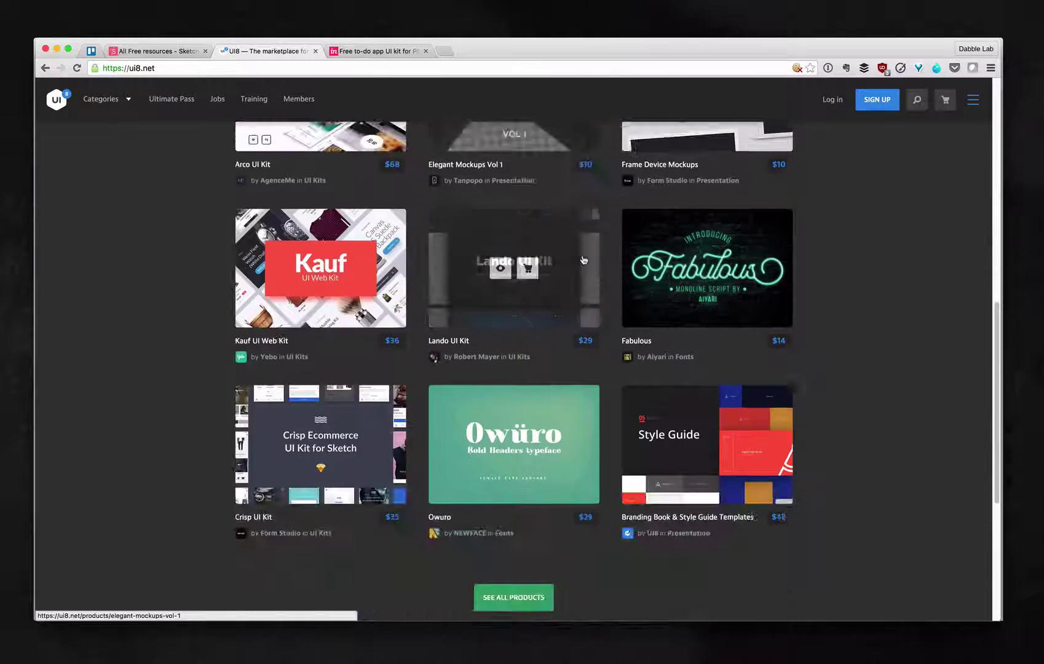
scroll(584, 280, "up", 3)
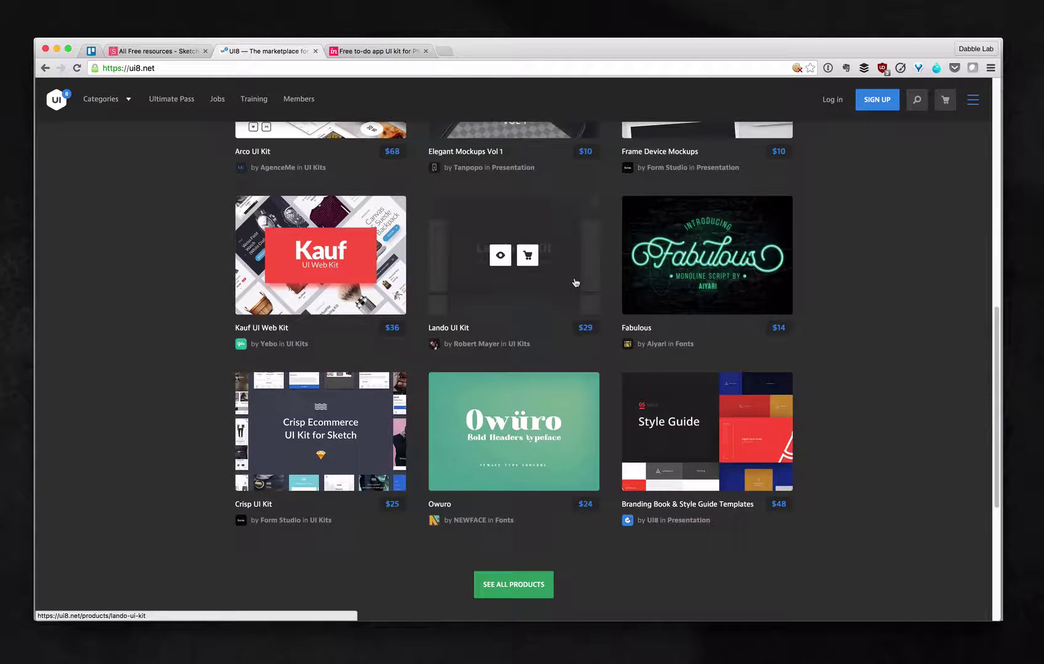
scroll(575, 283, "up", 8)
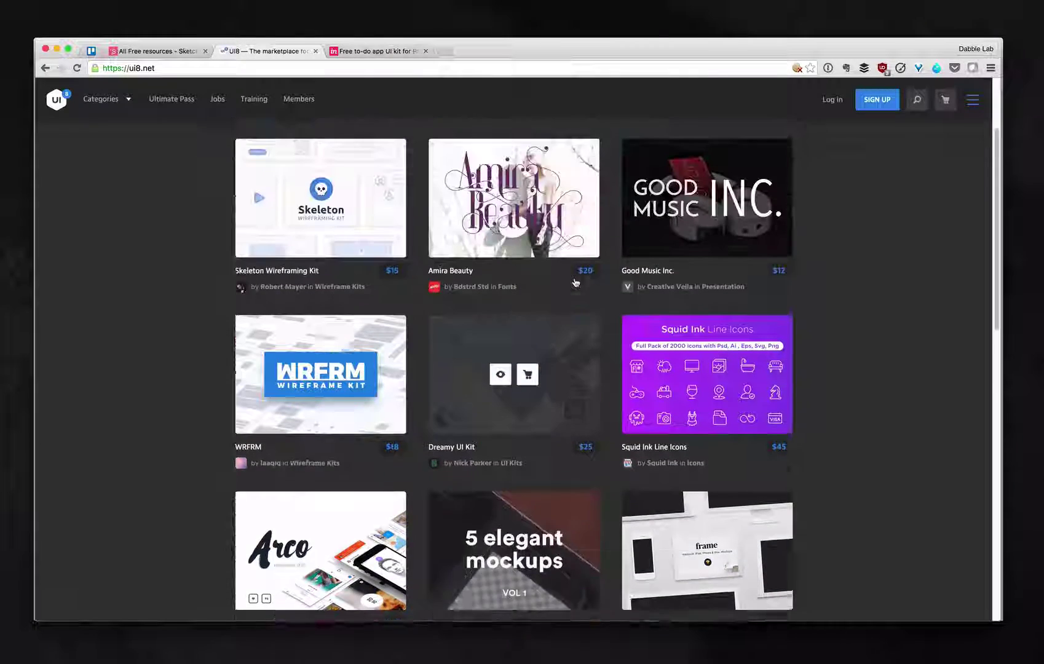
- Open the $25 Dreamy UI Kit product page and scroll through its preview images
left_click(585, 413)
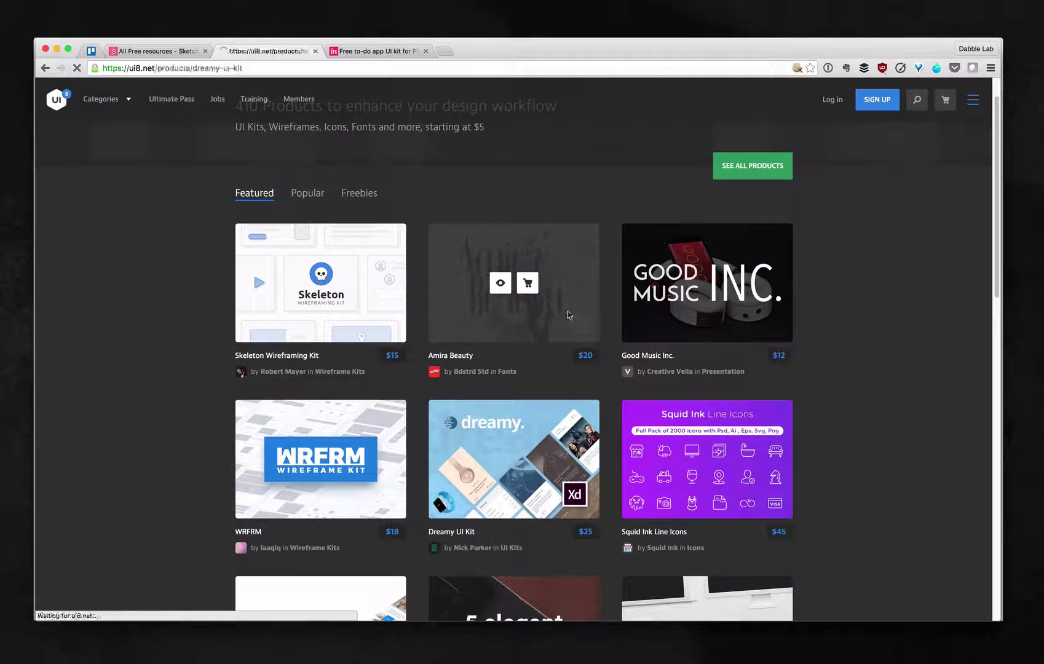
scroll(569, 307, "down", 5)
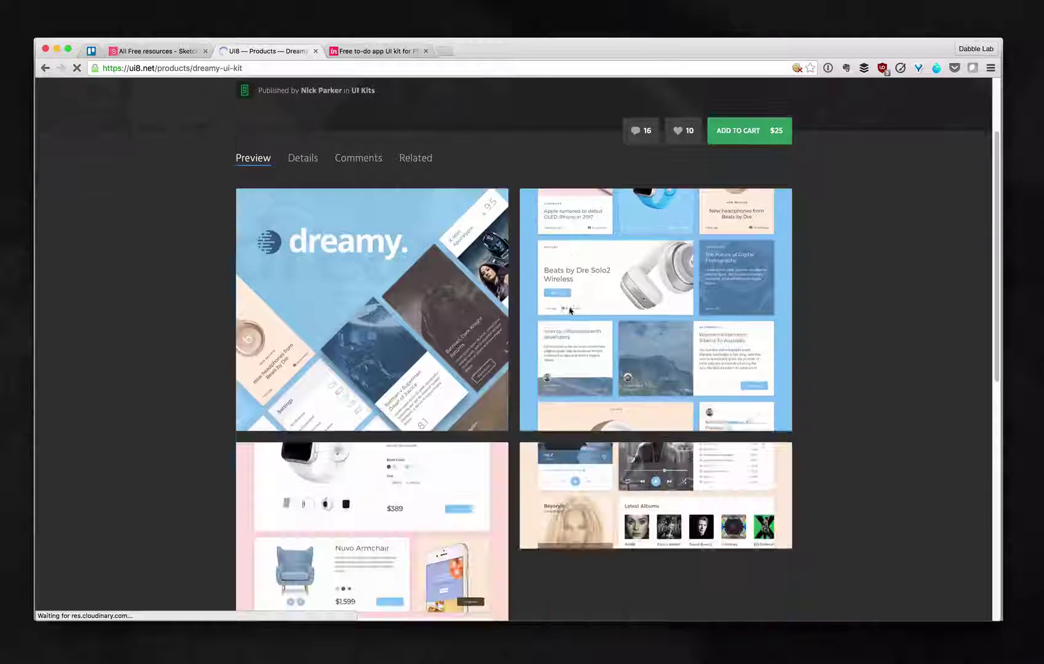
scroll(585, 273, "down", 3)
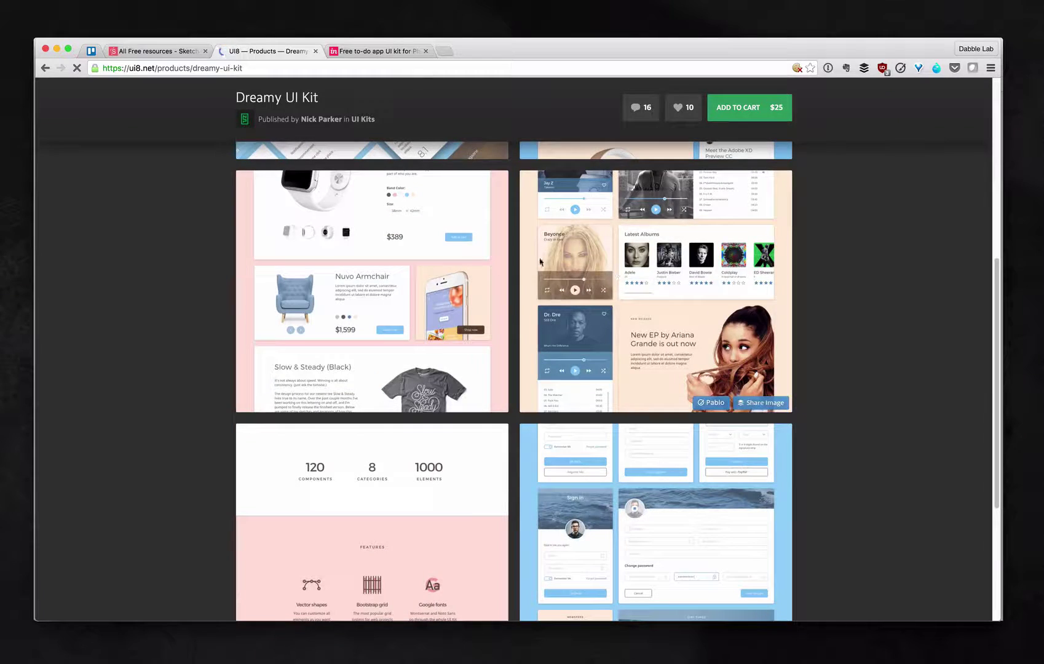
scroll(491, 268, "up", 3)
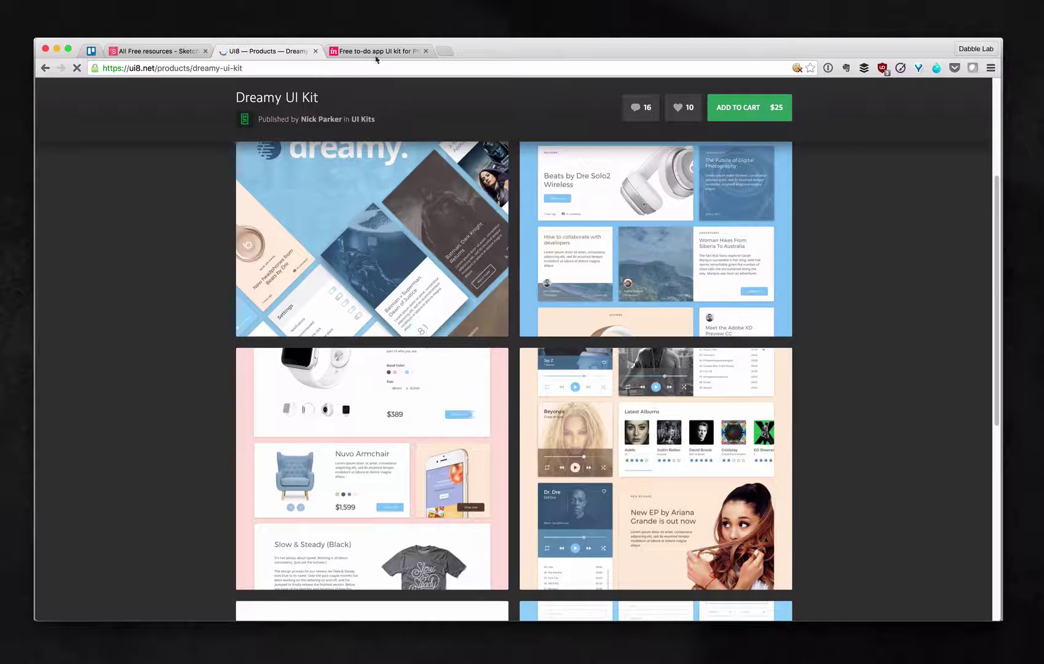
- Switch to the InVision DO free to-do app UI kit page and scroll through its phone mockups and stats
left_click(369, 51)
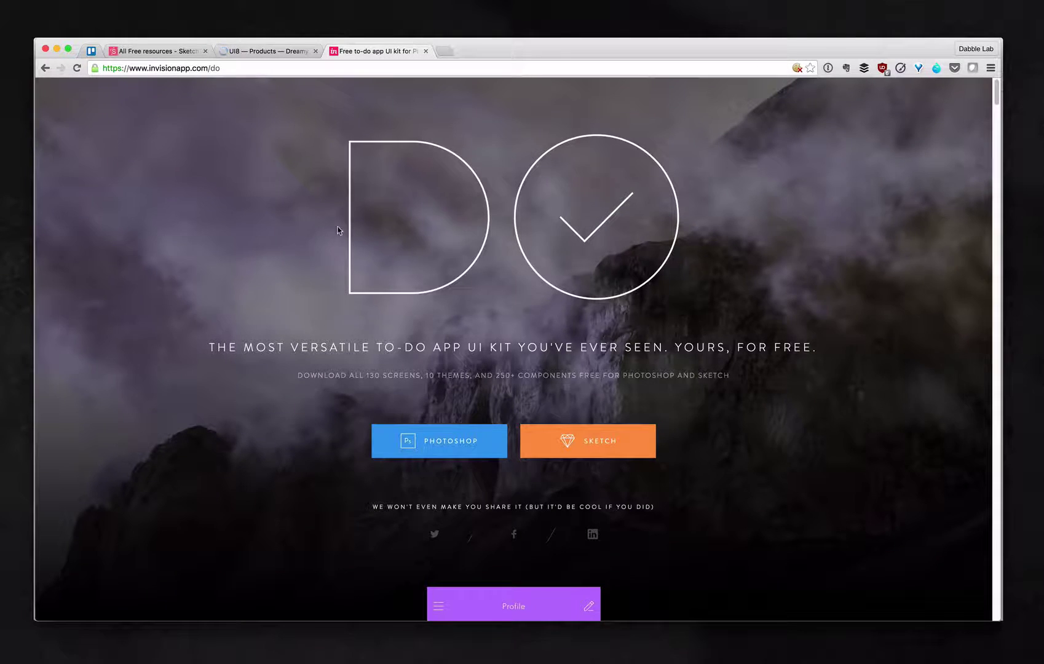
scroll(337, 225, "down", 1)
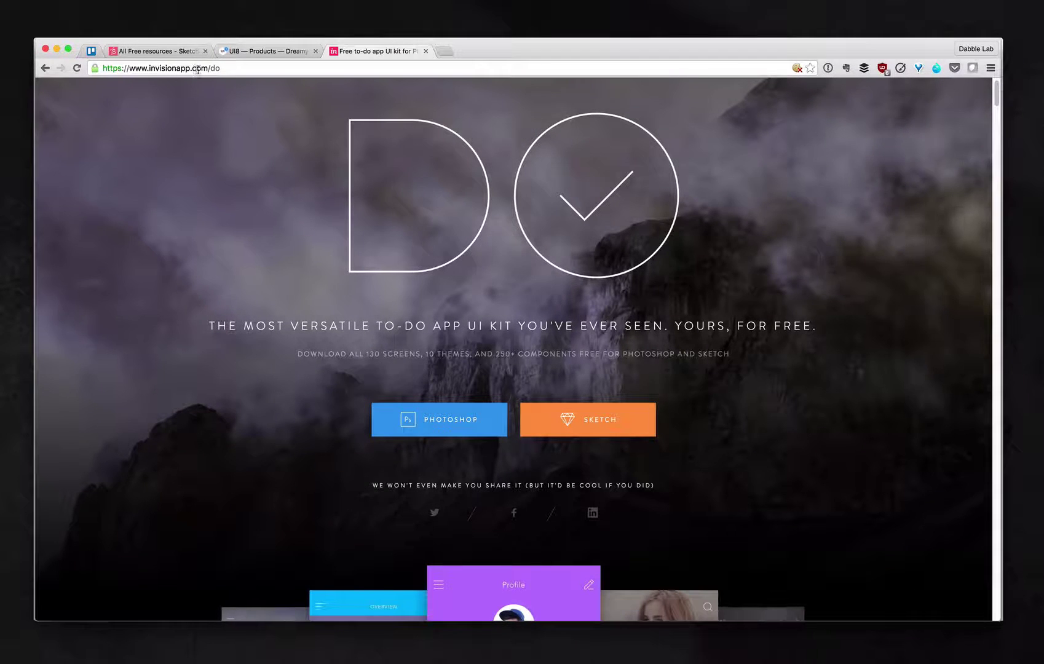
scroll(319, 271, "down", 5)
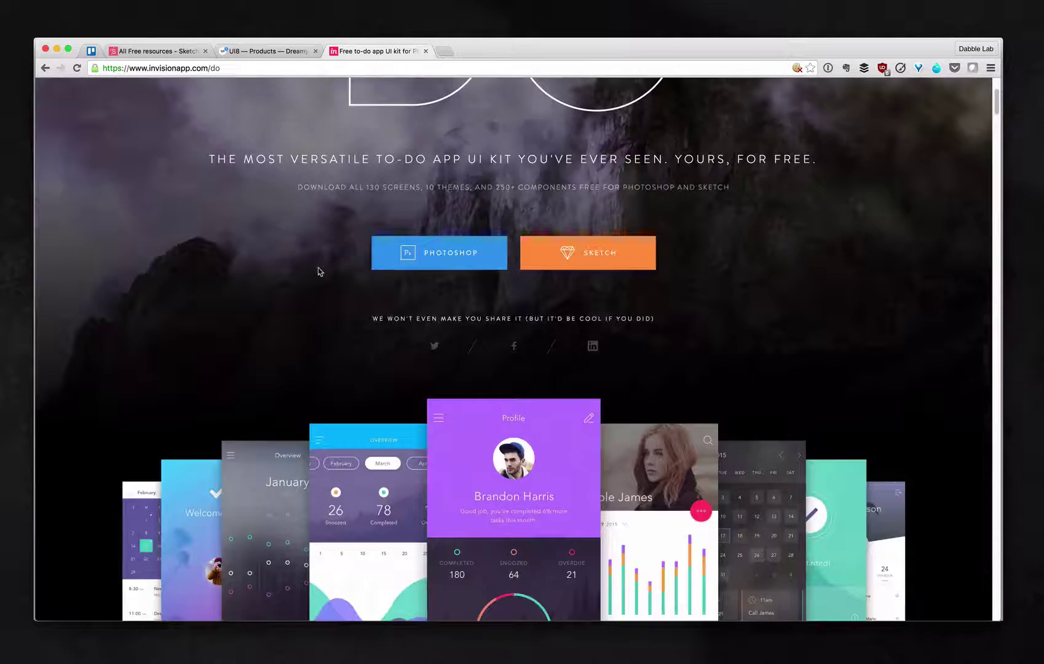
scroll(319, 271, "down", 2)
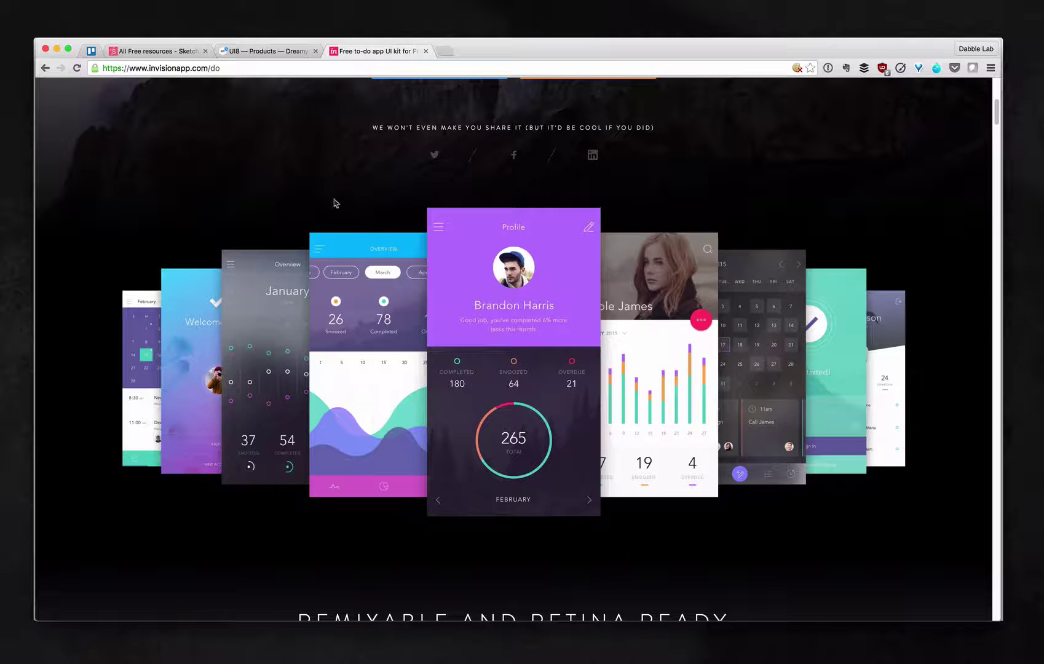
scroll(551, 383, "up", 5)
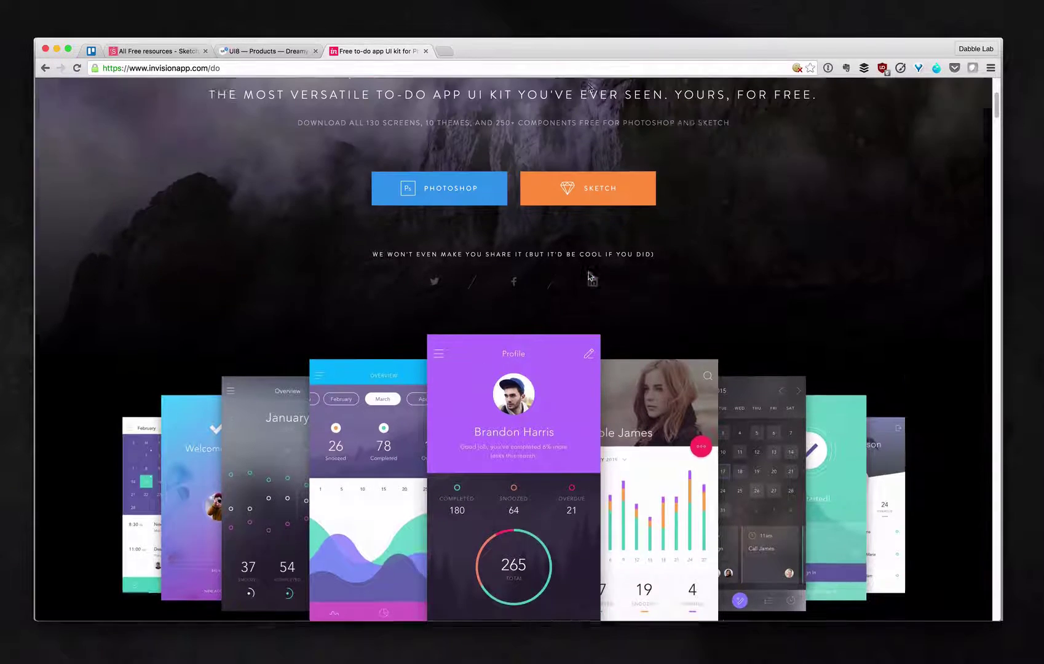
scroll(512, 250, "down", 4)
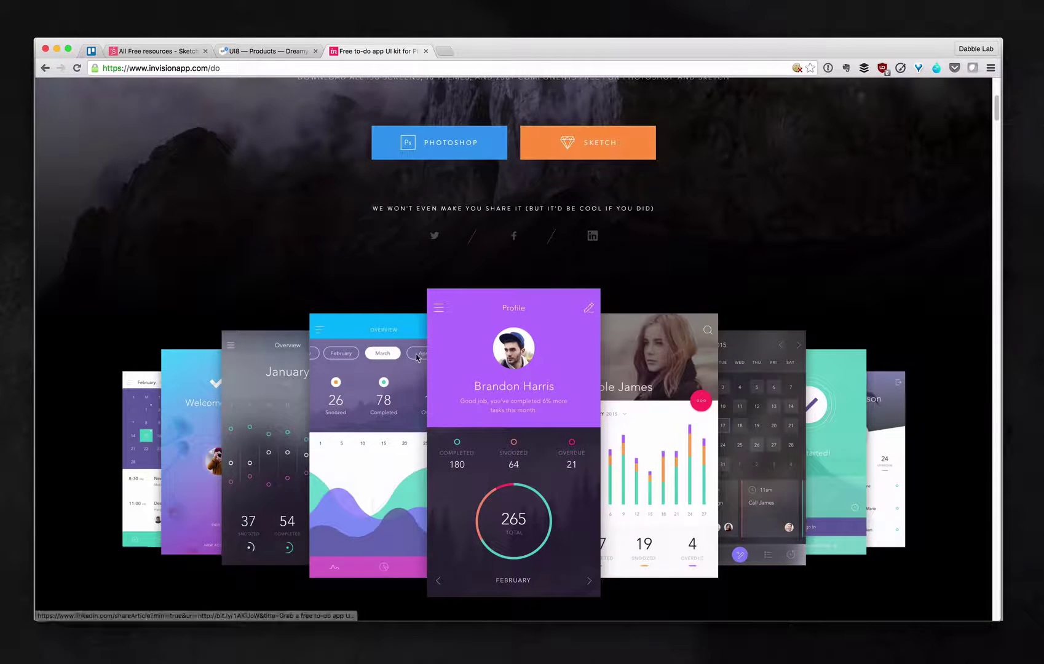
scroll(569, 396, "down", 2)
scroll(569, 397, "down", 8)
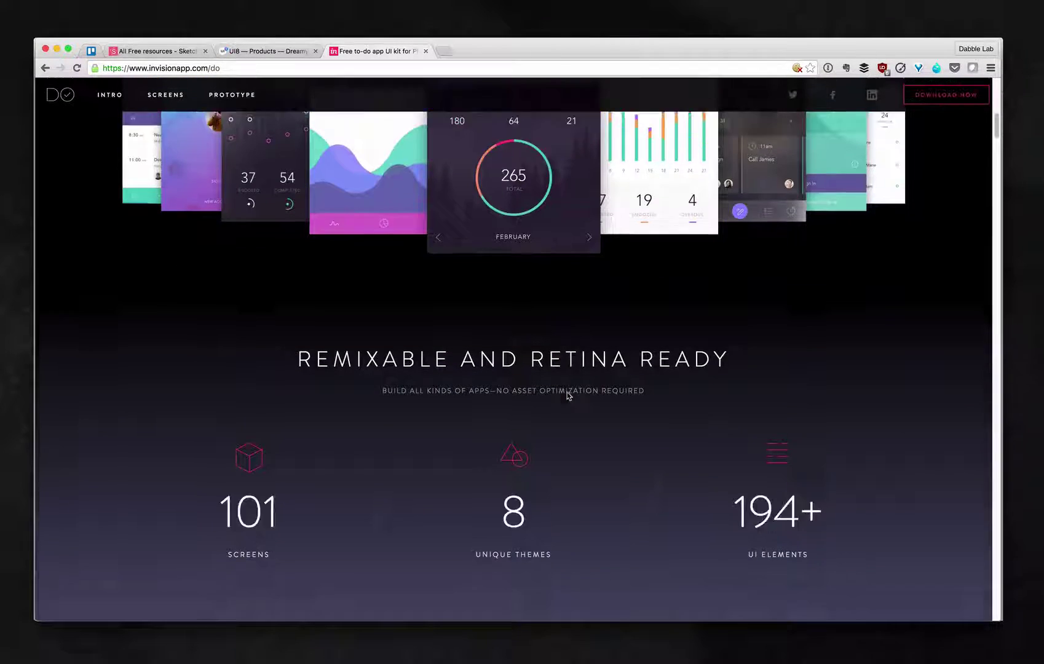
scroll(590, 396, "down", 5)
scroll(619, 344, "up", 10)
scroll(619, 330, "up", 1)
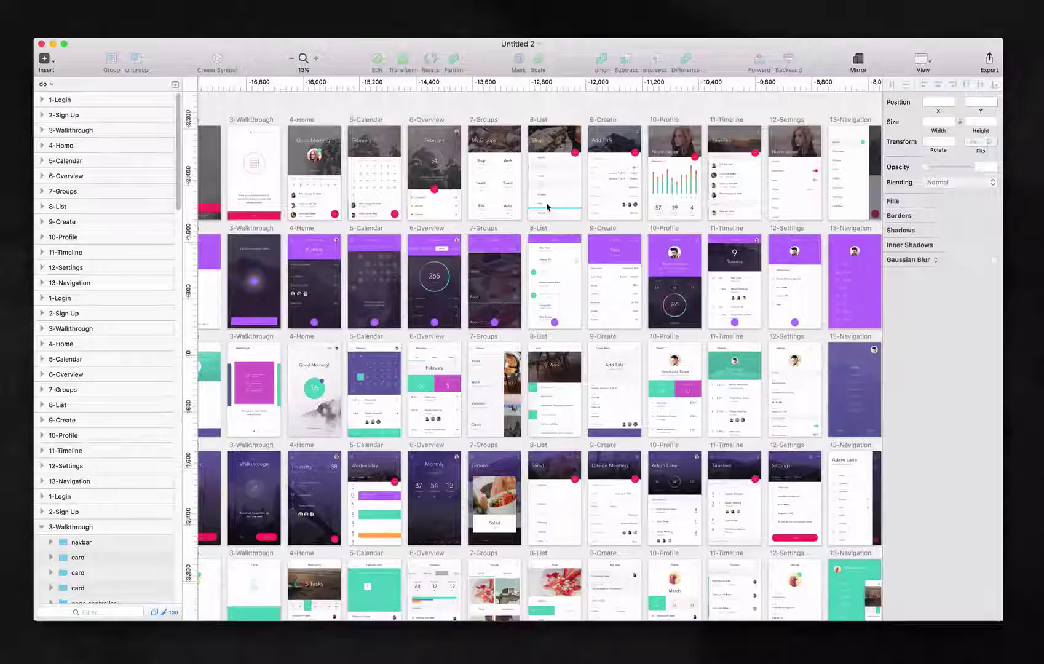
- Select the 5-Calendar artboard, zoom in, and scroll left past 1-Login to blank canvas
scroll(369, 277, "up", 3)
left_click(363, 272)
scroll(363, 272, "down", 1)
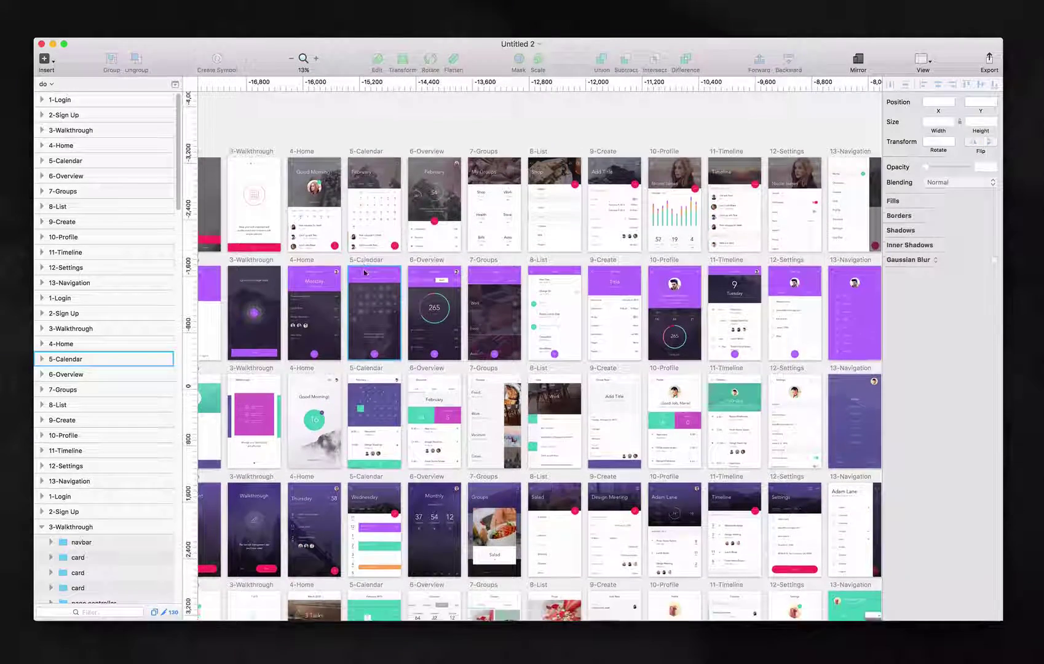
key("super+plus")
key("super+plus")
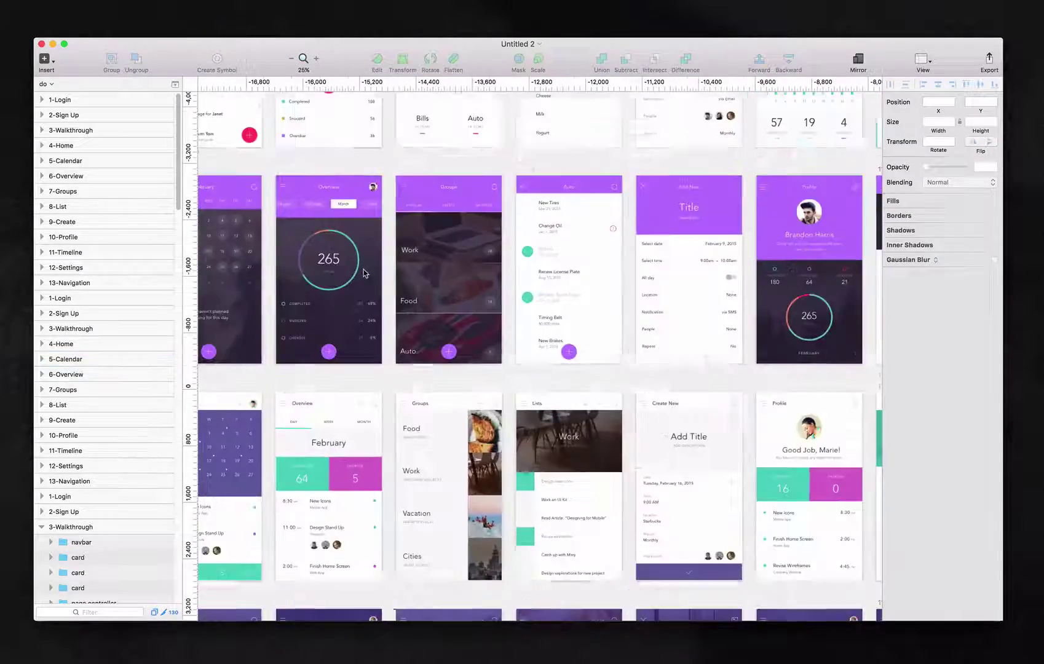
scroll(358, 272, "left", 15)
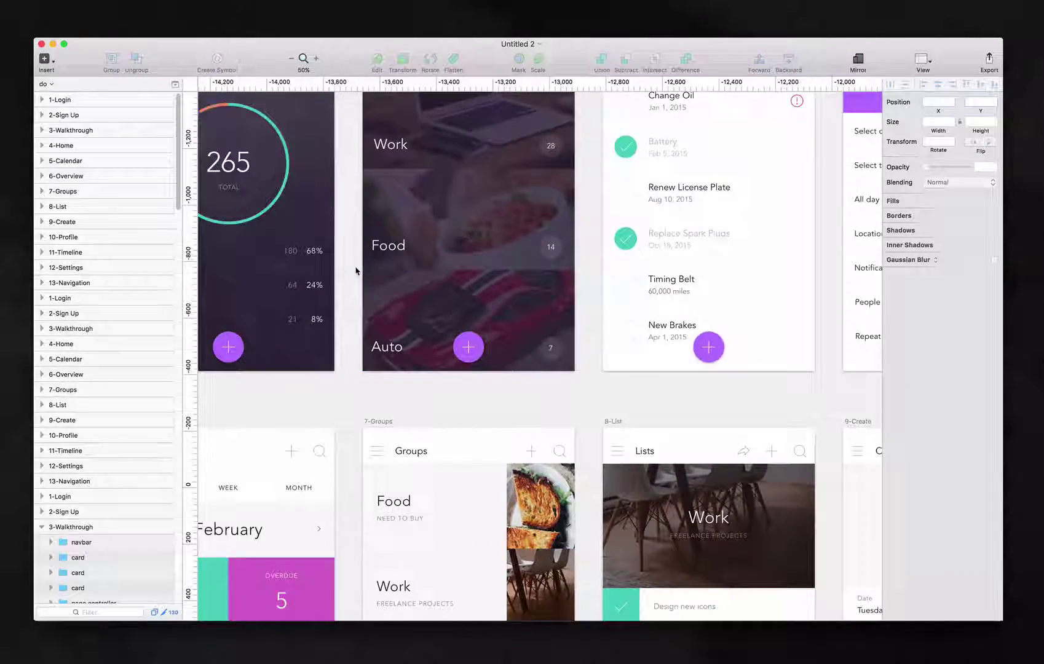
scroll(355, 269, "left", 4)
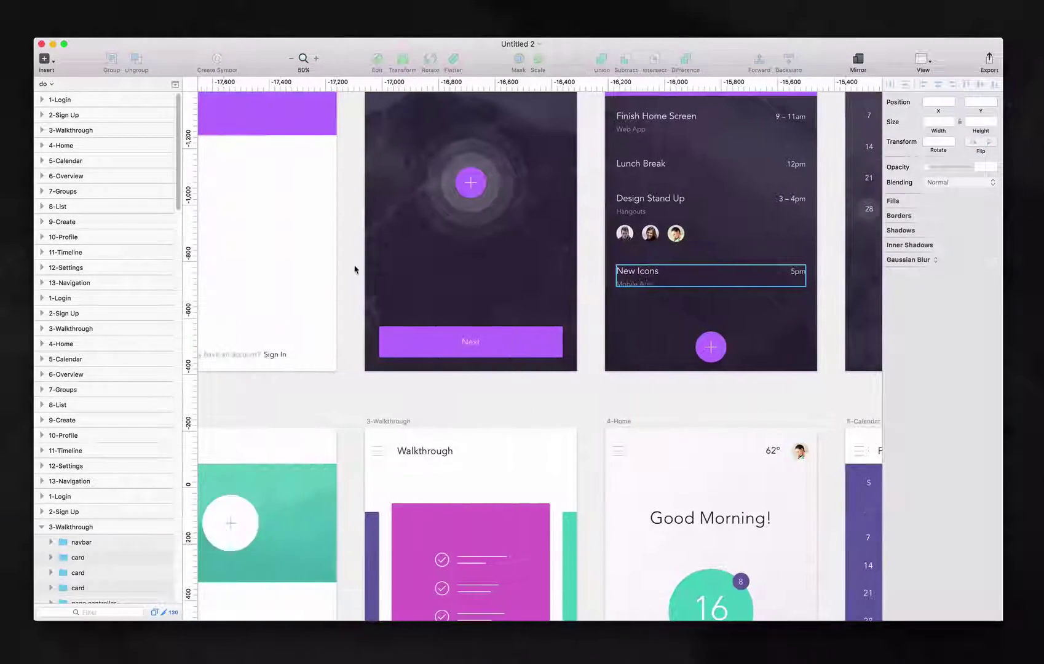
scroll(355, 269, "up", 10)
scroll(355, 269, "up", 2)
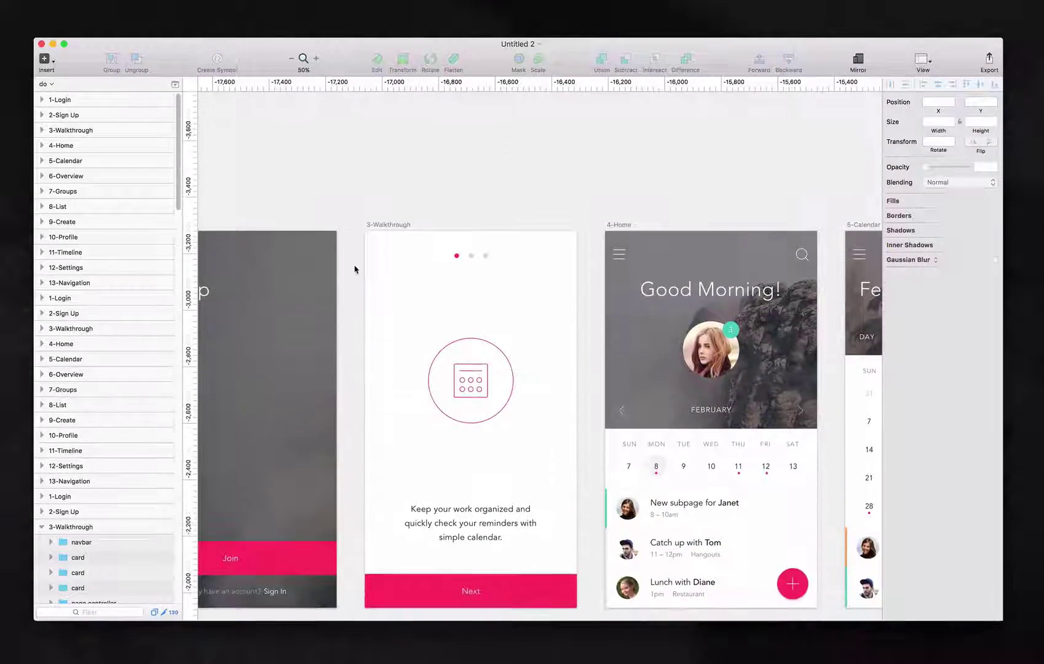
scroll(355, 269, "right", 3)
scroll(355, 271, "left", 2)
scroll(355, 270, "up", 1)
scroll(355, 271, "left", 16)
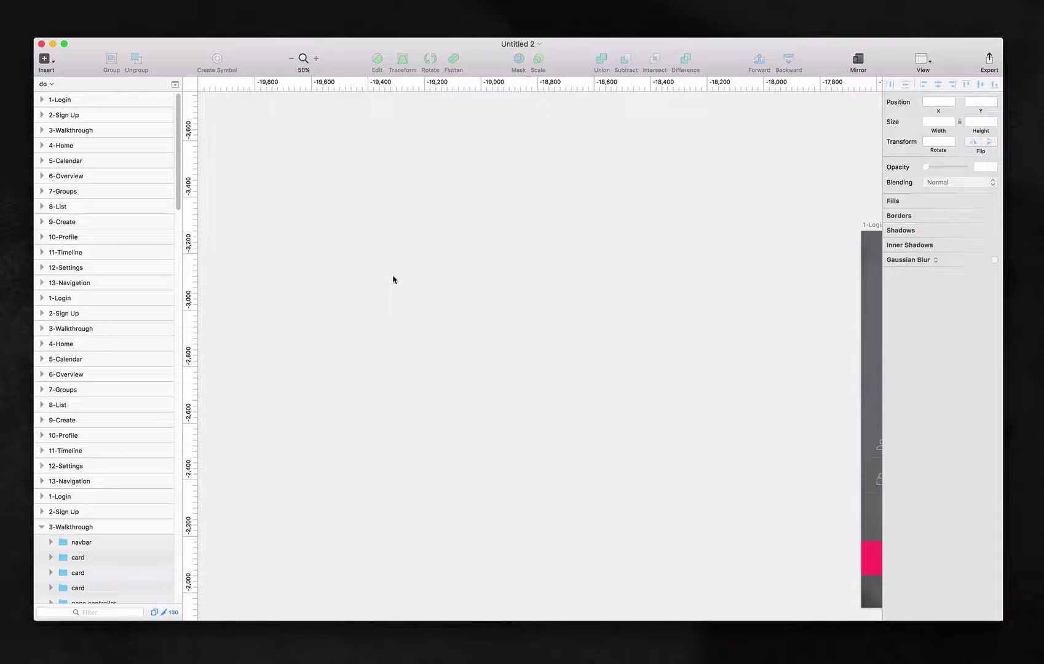
- Insert an iPhone 6 artboard sized 750 × 1334
key("a")
left_click(910, 188)
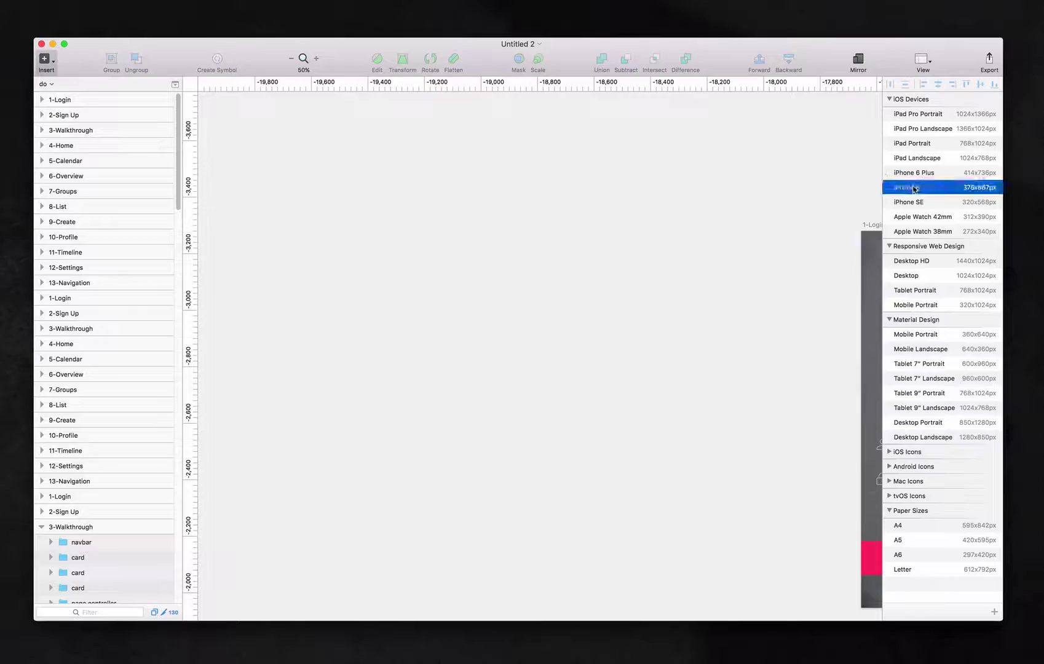
left_click(938, 123)
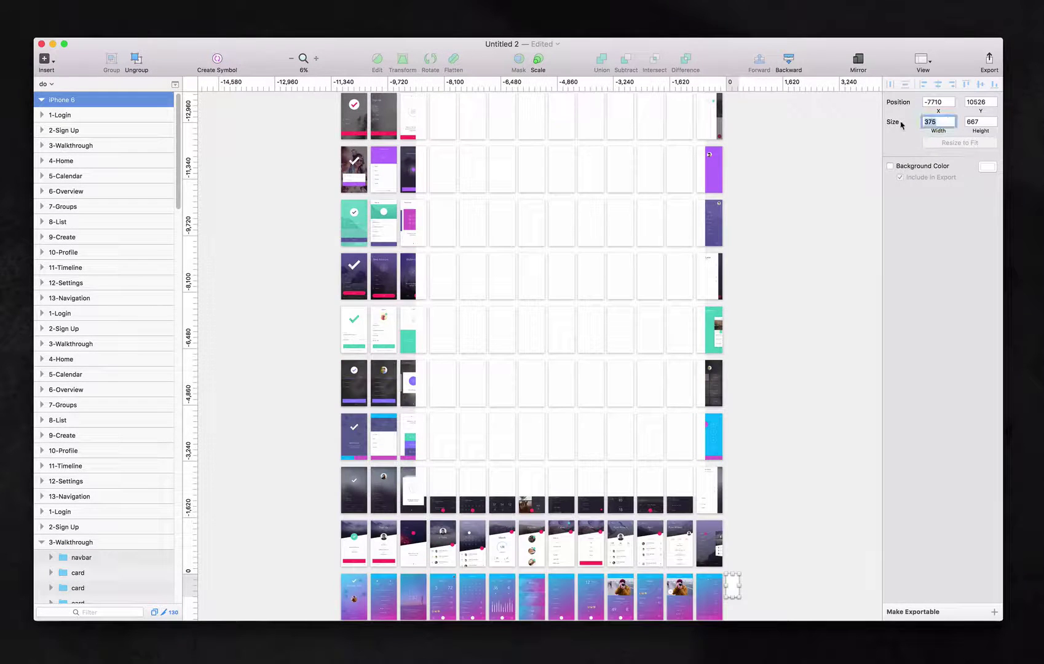
key("Tab")
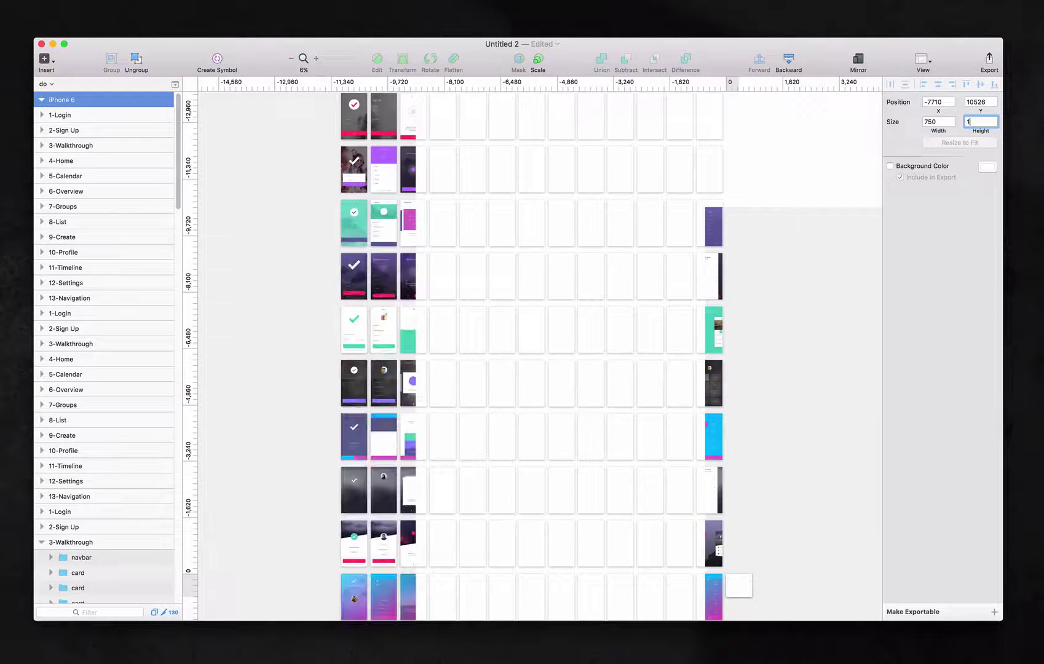
type("1334")
key("Return")
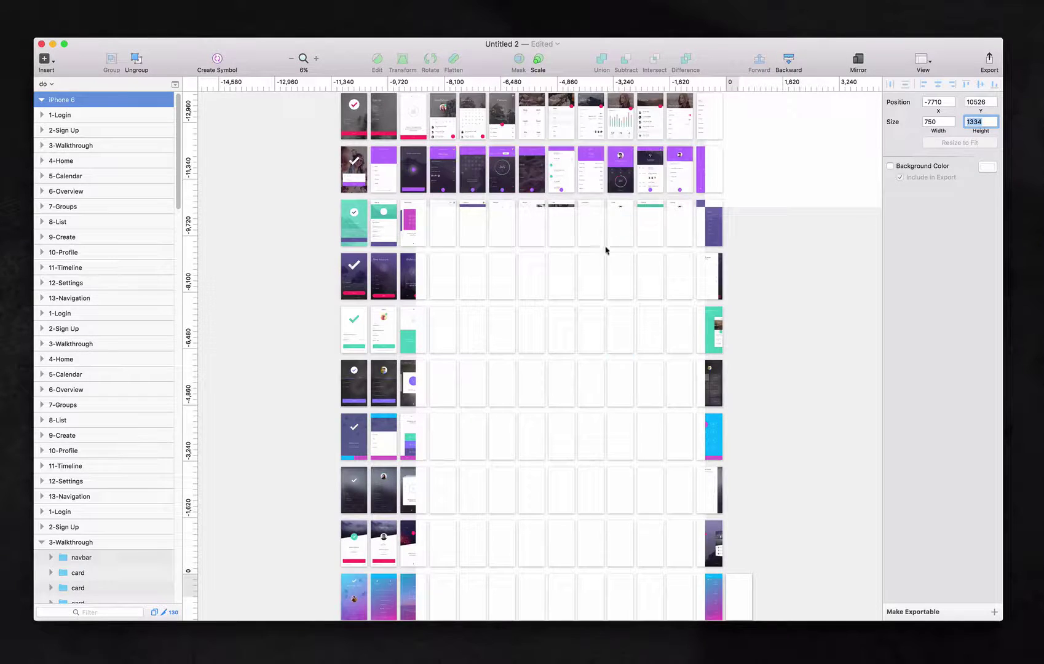
- Move the iPhone 6 artboard beside the 1-Login screen and zoom in on it
left_click(831, 378)
scroll(830, 380, "down", 1)
scroll(830, 379, "down", 1)
left_click(736, 483)
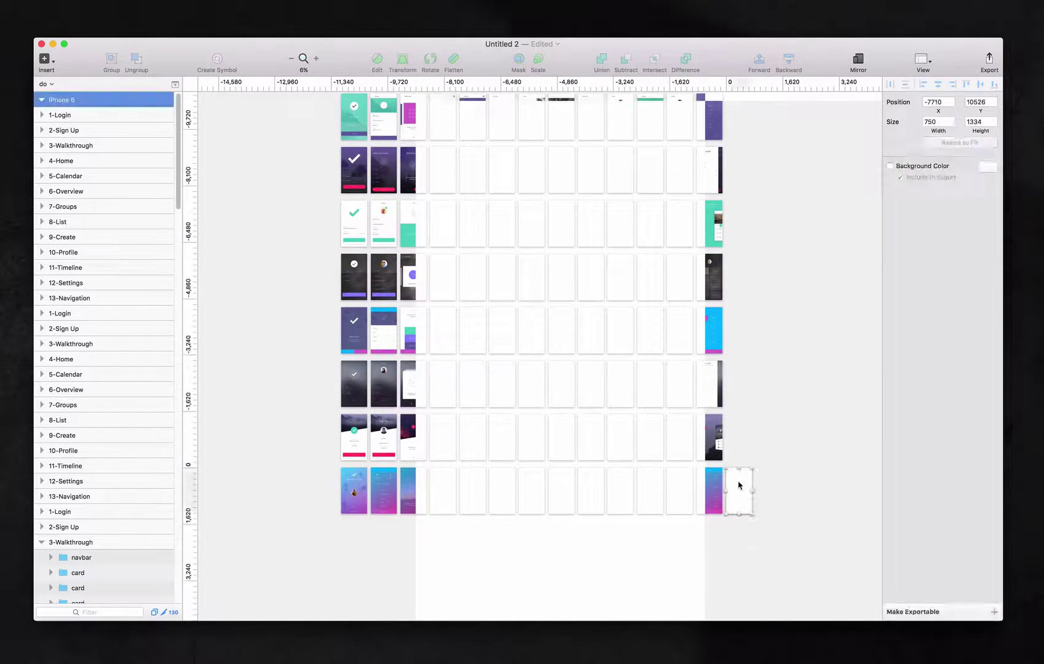
left_click_drag(736, 483, 323, 152)
scroll(324, 154, "up", 3)
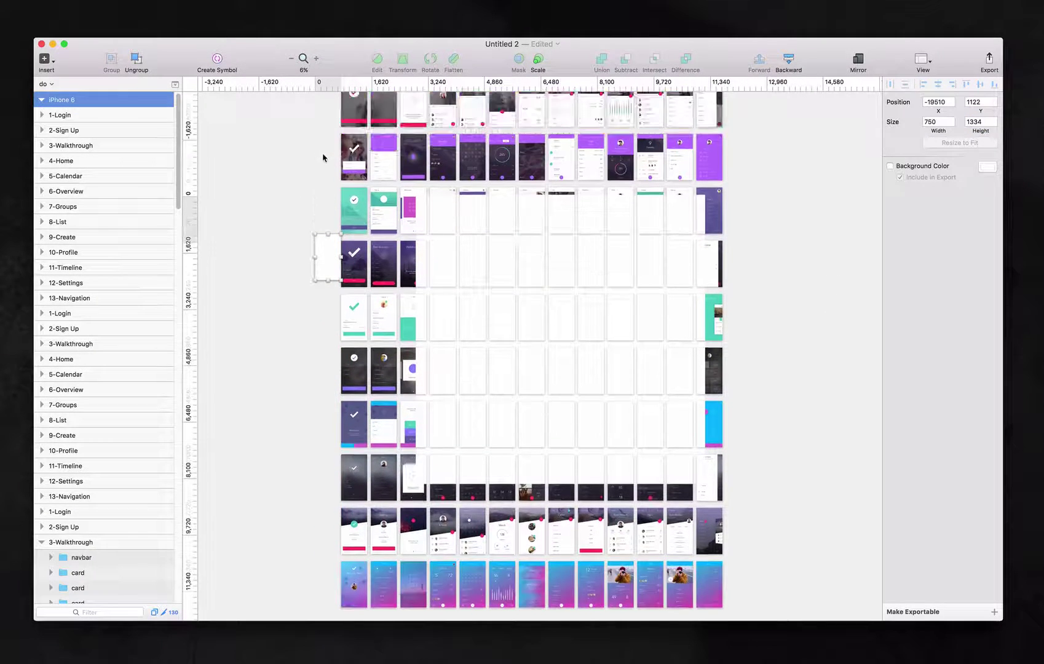
left_click_drag(311, 261, 320, 153)
key("super+plus")
key("super+plus")
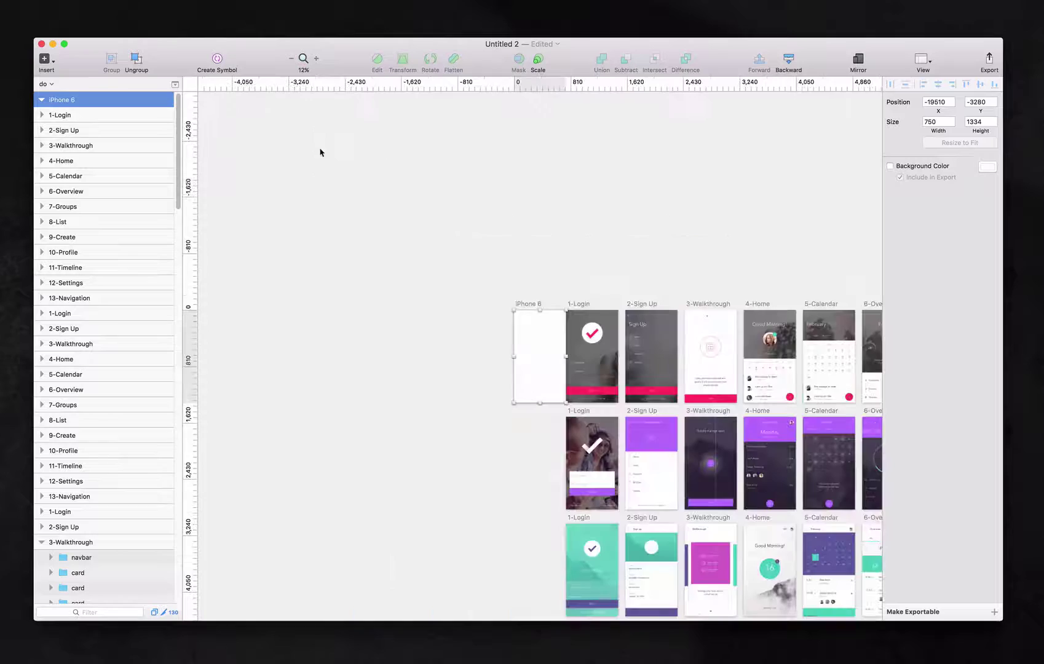
- Move the Sign In button from 1-Login to the bottom of the iPhone 6 artboard
scroll(400, 240, "right", 3)
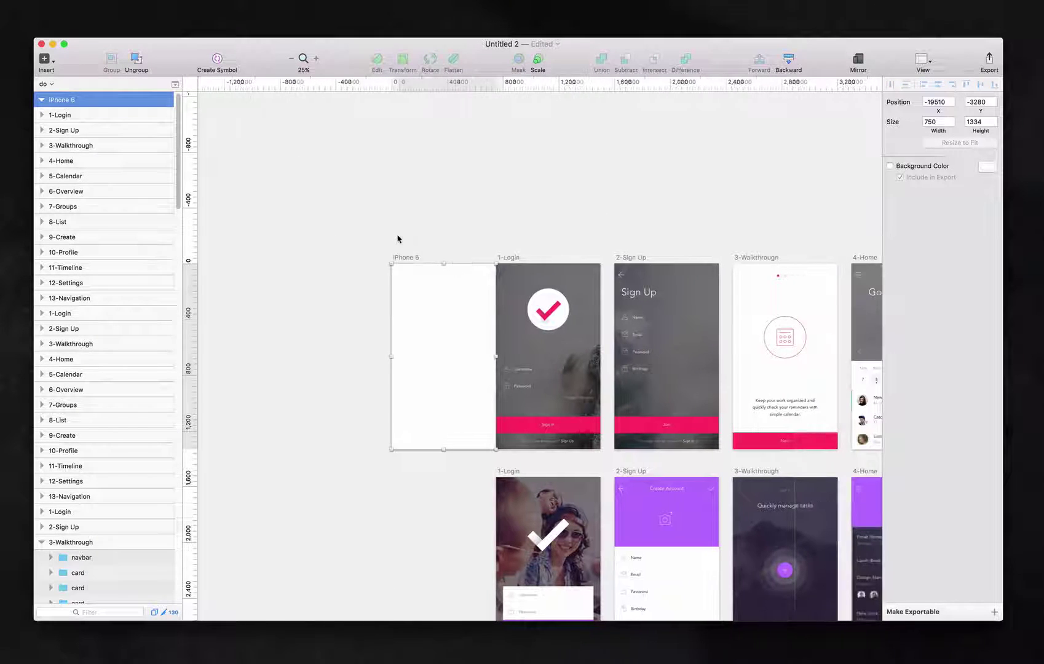
left_click_drag(422, 310, 372, 305)
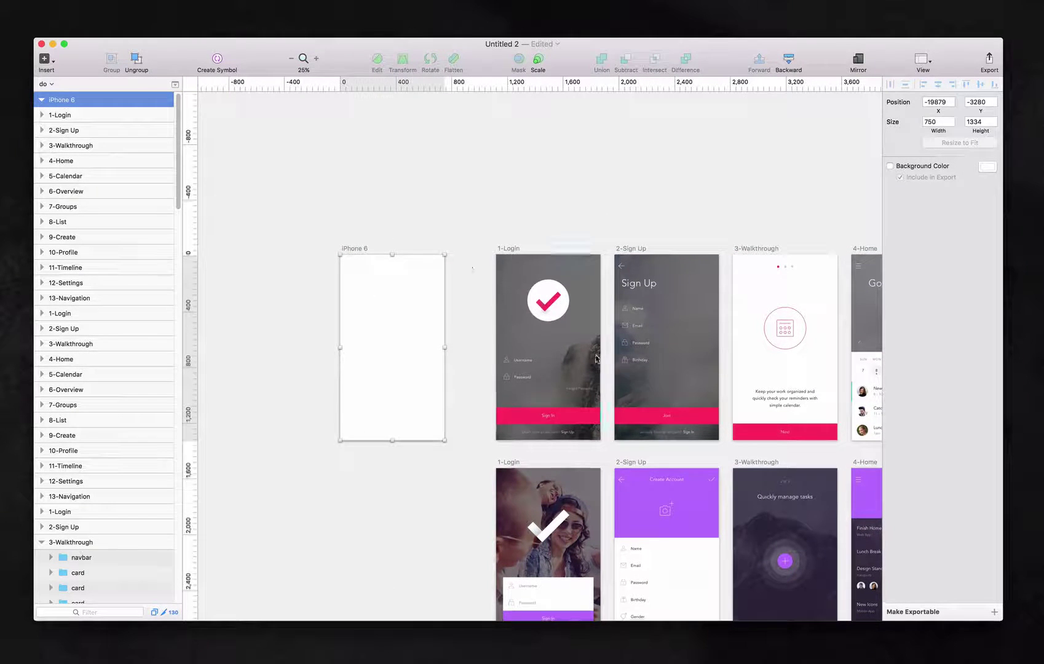
scroll(419, 242, "down", 1)
left_click_drag(548, 418, 464, 407)
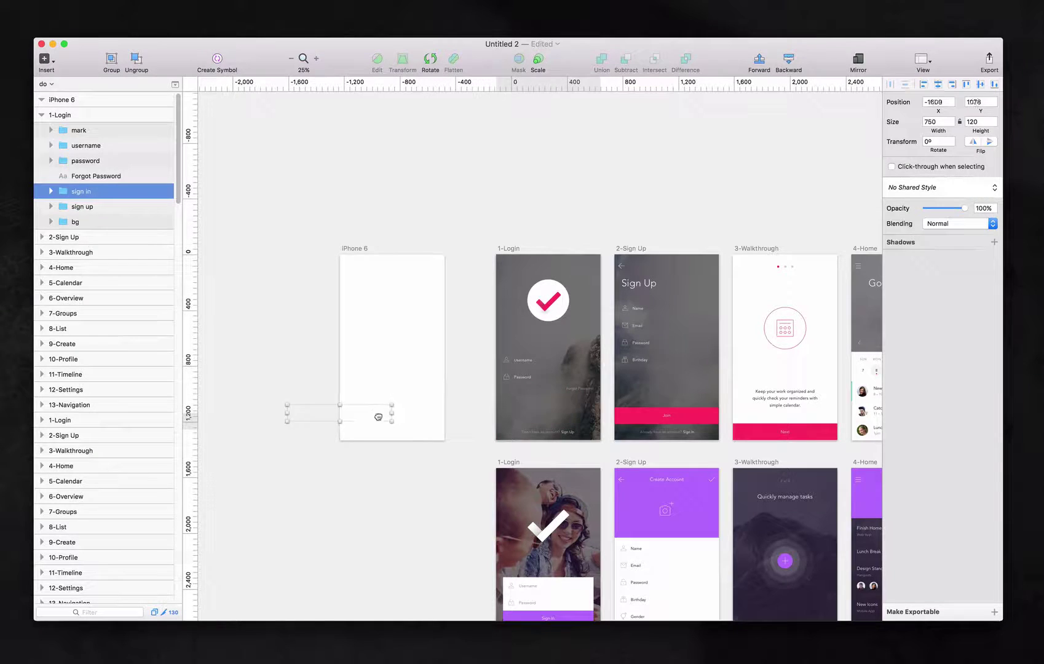
left_click_drag(378, 417, 430, 436)
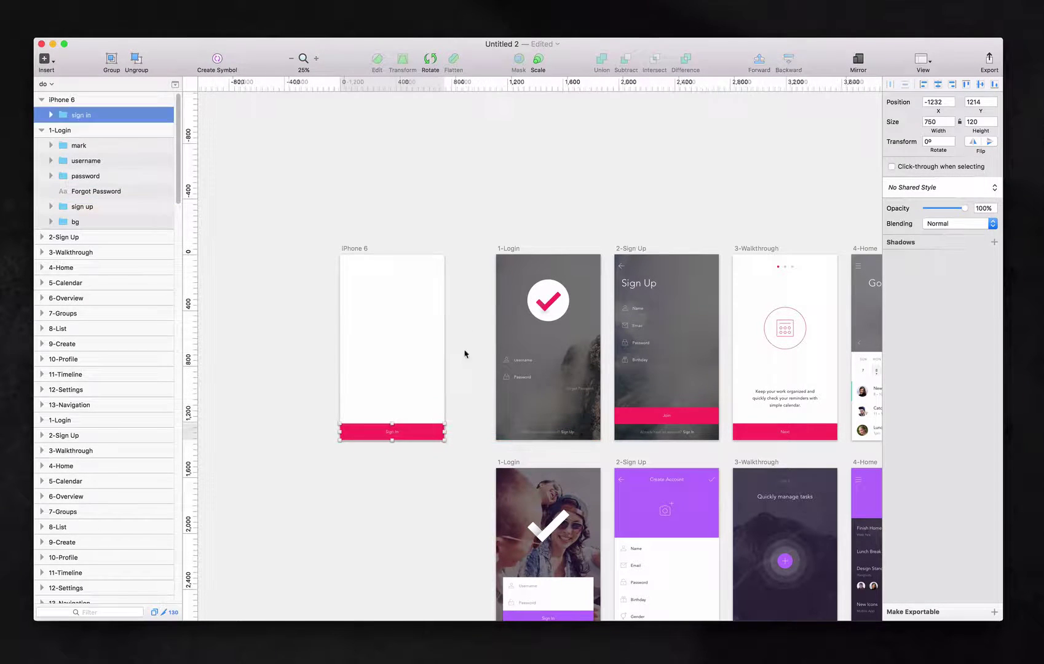
left_click(471, 323)
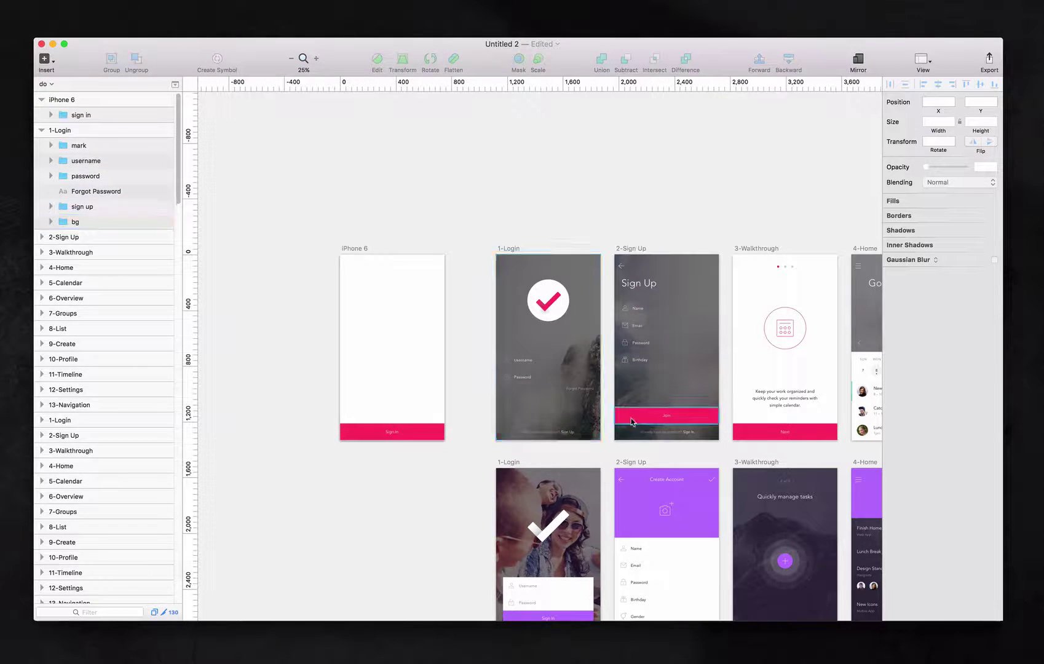
- Duplicate the 3-Walkthrough calendar icon and drag the copy onto the iPhone 6 artboard
left_click(805, 332)
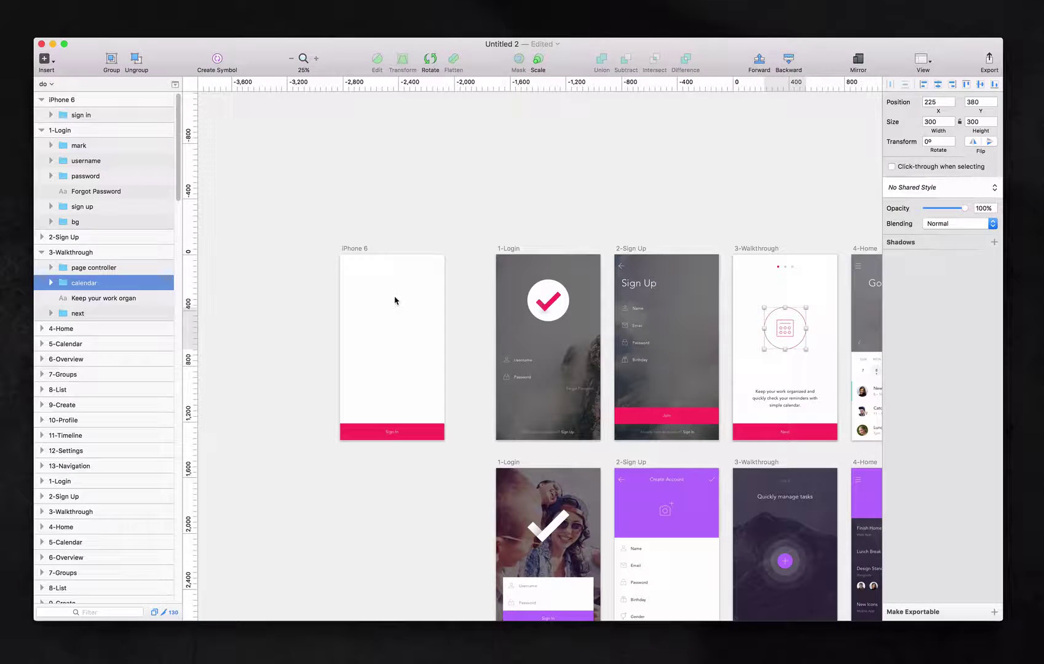
key("super+d")
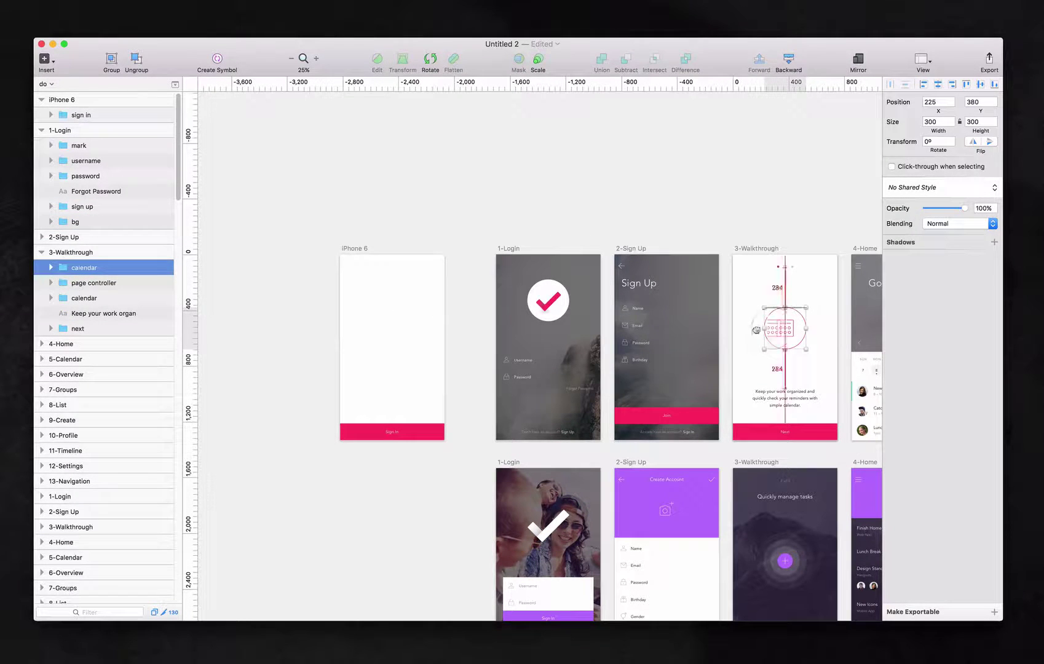
left_click_drag(756, 330, 360, 313)
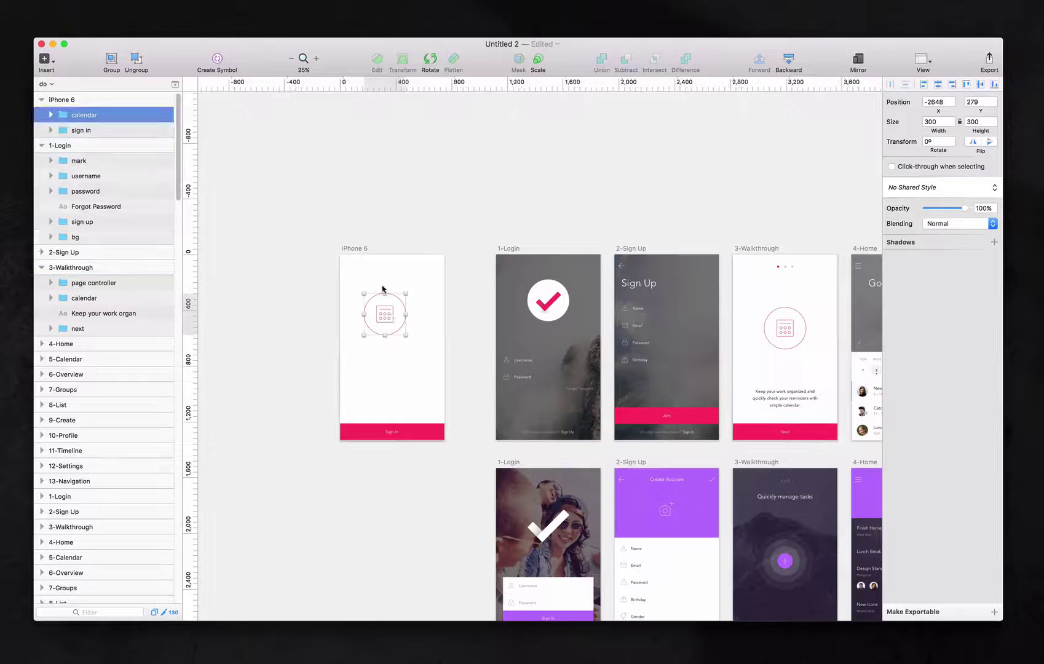
- Copy the 1-Login checkmark into the iPhone 6 artboard, then delete the pasted copy
left_click(544, 293)
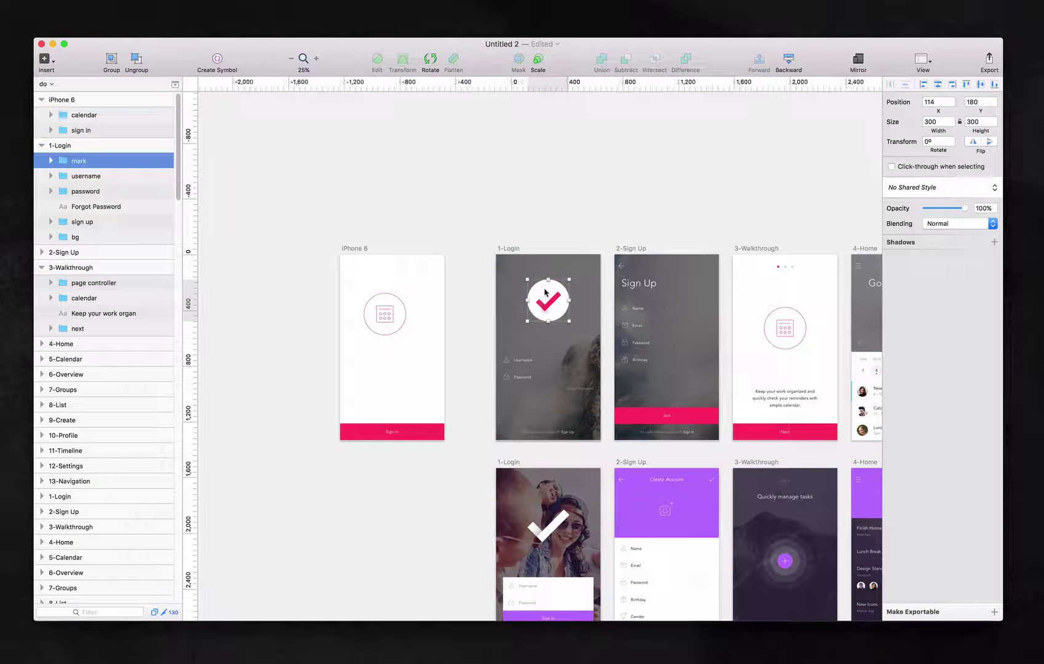
key("super+c")
left_click(372, 259)
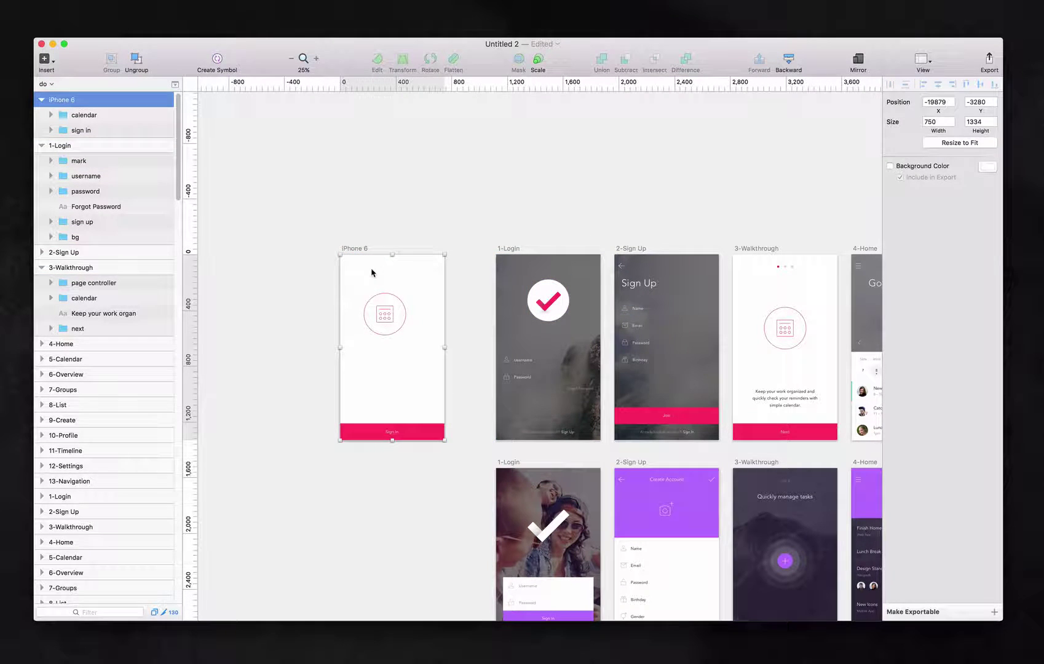
key("super+v")
left_click_drag(392, 294, 409, 361)
key("Delete")
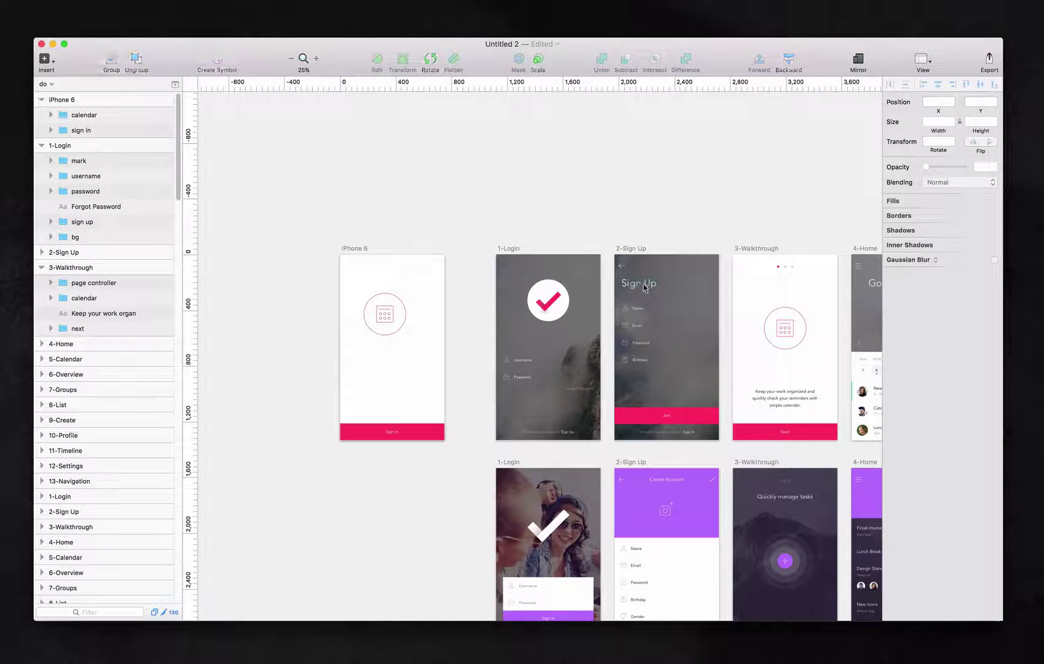
scroll(680, 400, "right", 5)
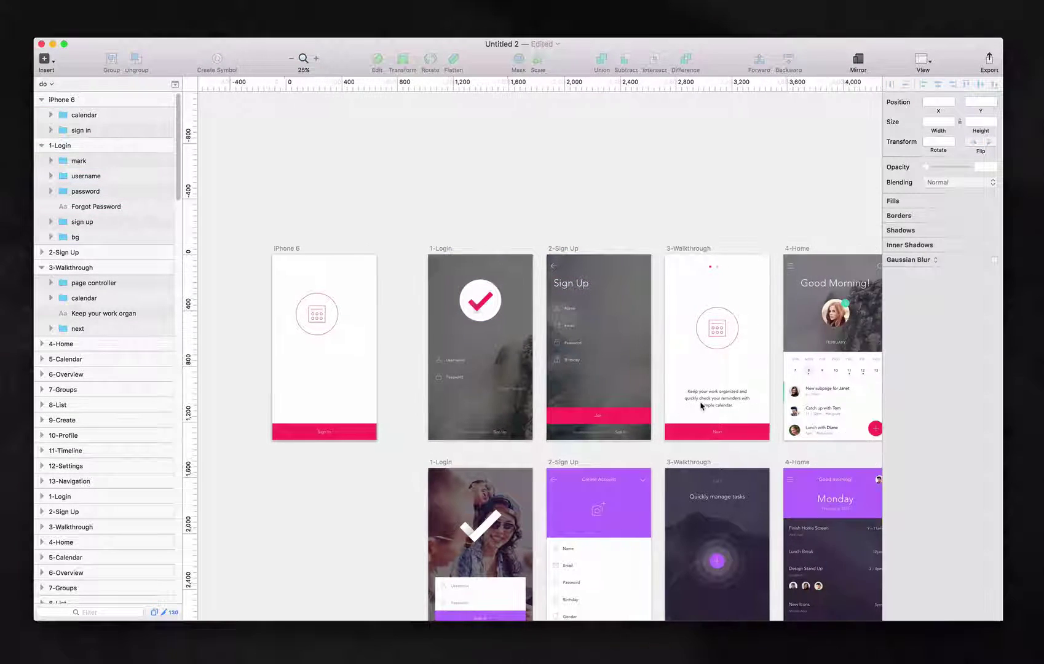
scroll(680, 400, "down", 5)
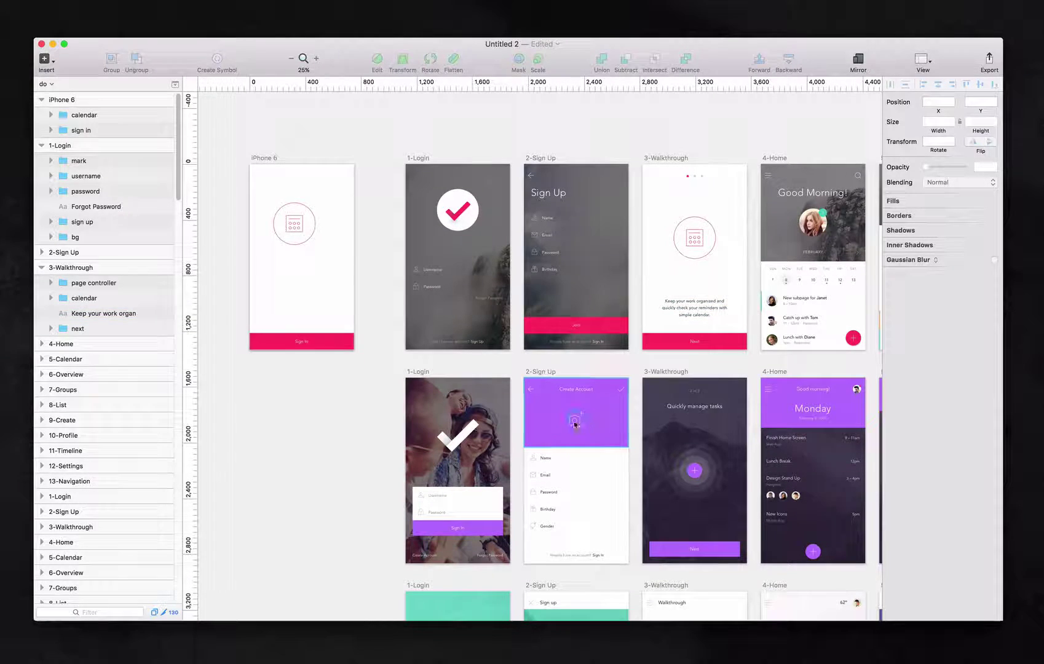
scroll(789, 379, "right", 15)
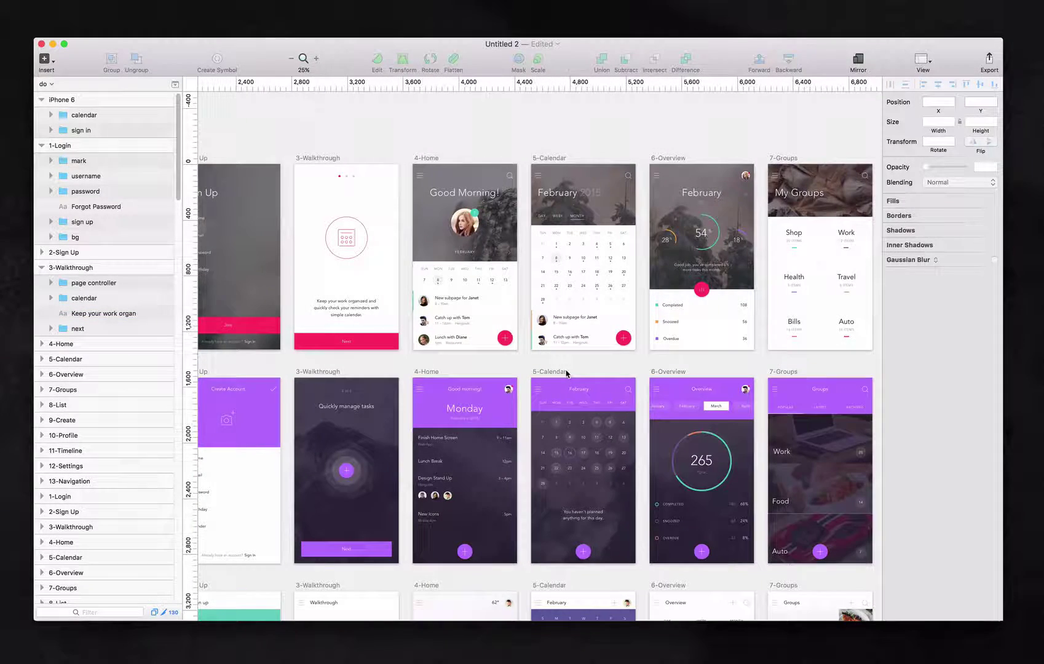
scroll(568, 369, "down", 8)
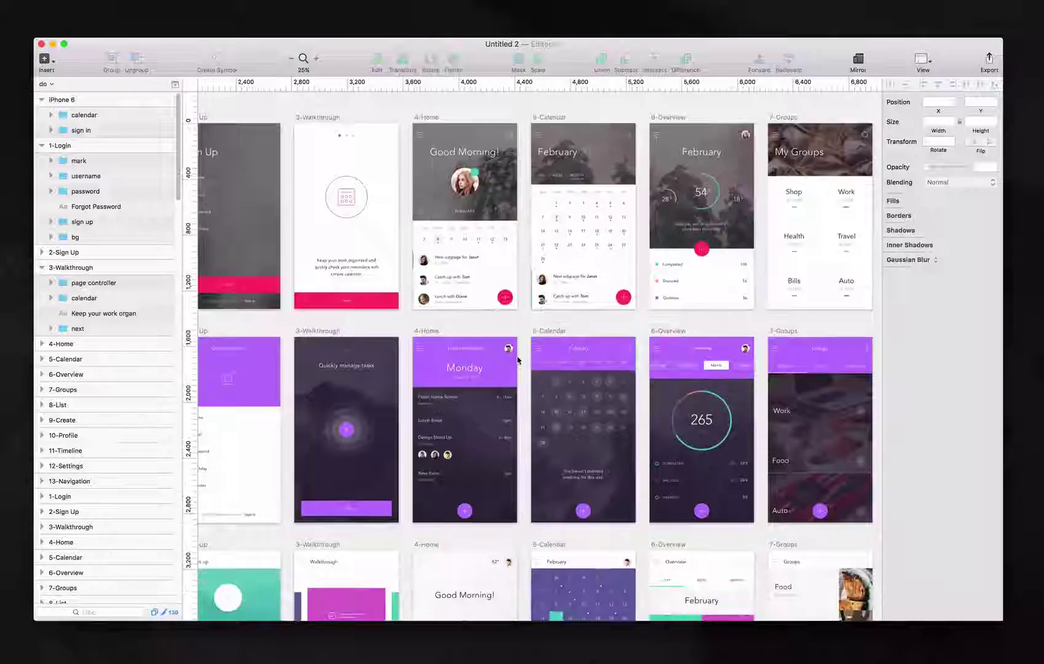
scroll(517, 360, "down", 20)
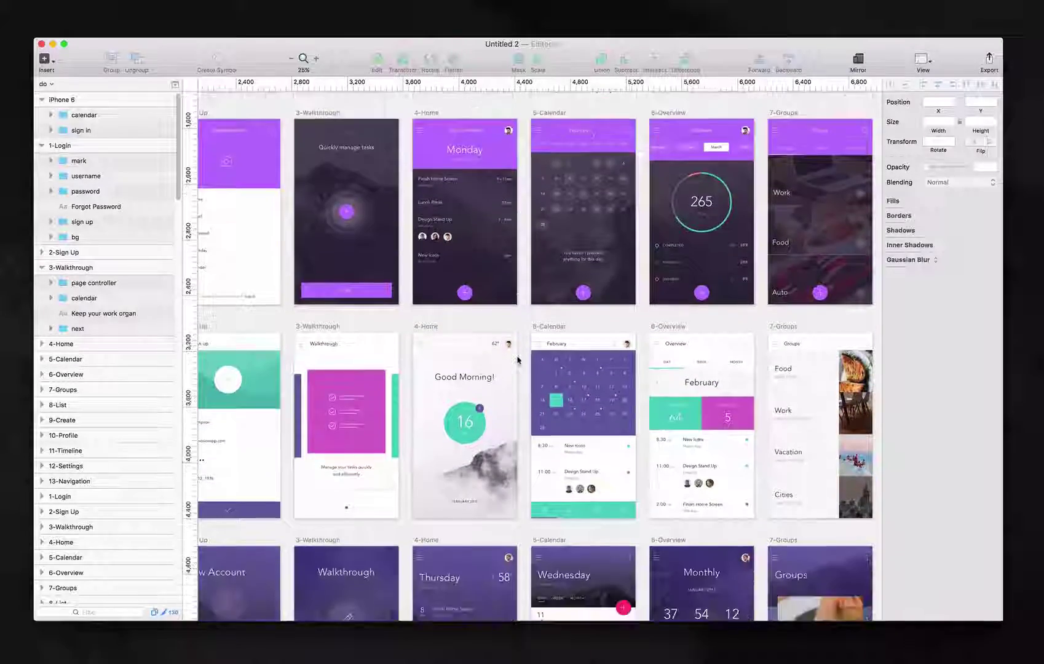
scroll(516, 358, "left", 5)
scroll(514, 355, "up", 8)
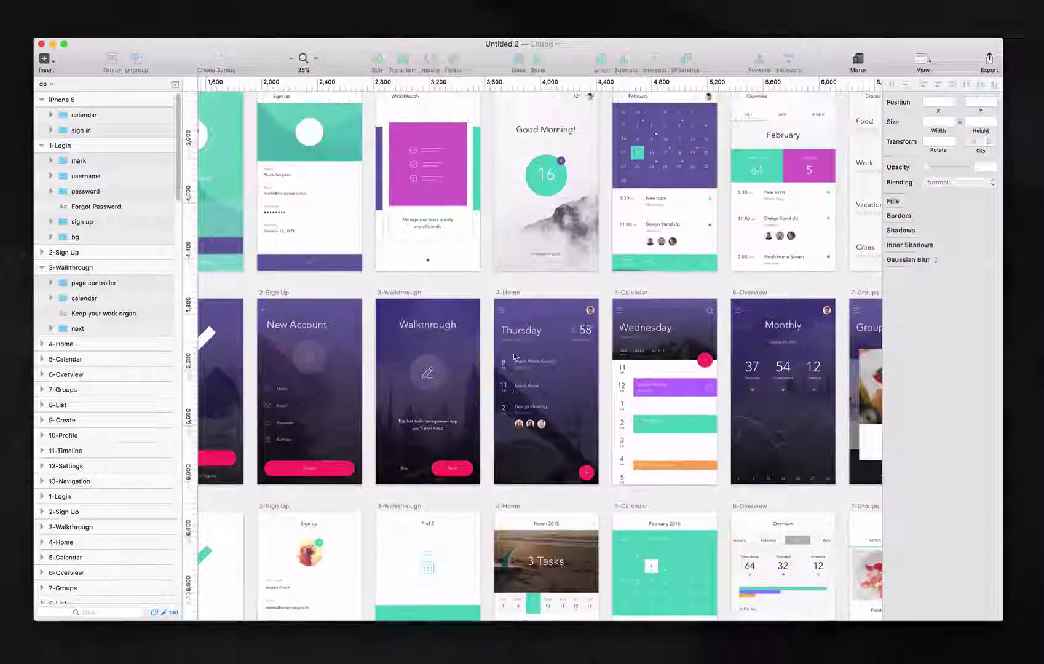
scroll(513, 356, "up", 9)
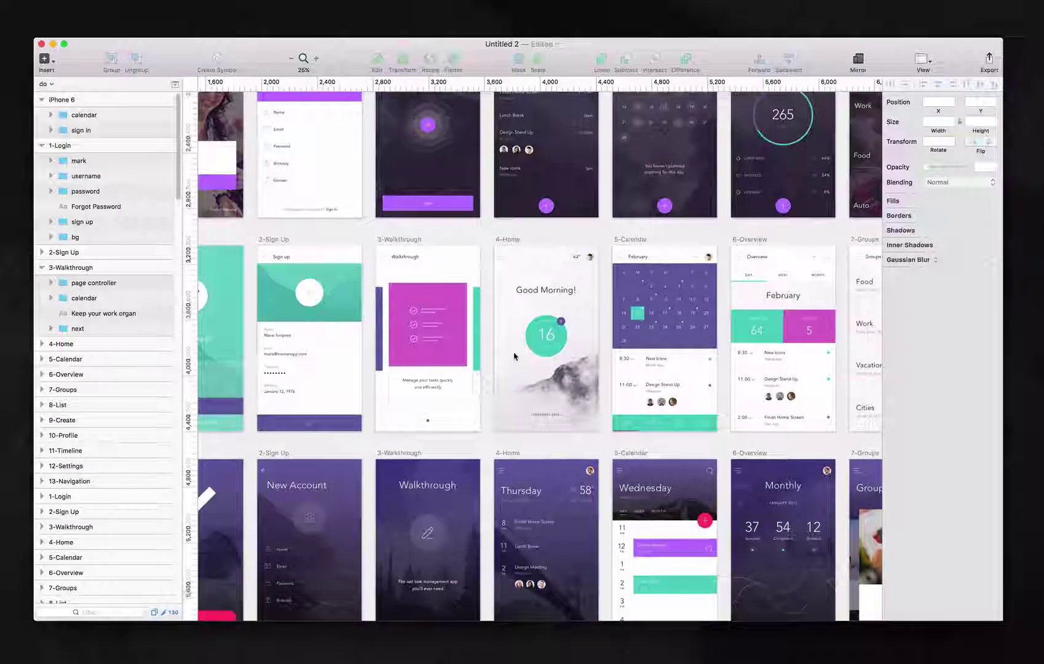
scroll(514, 355, "up", 2)
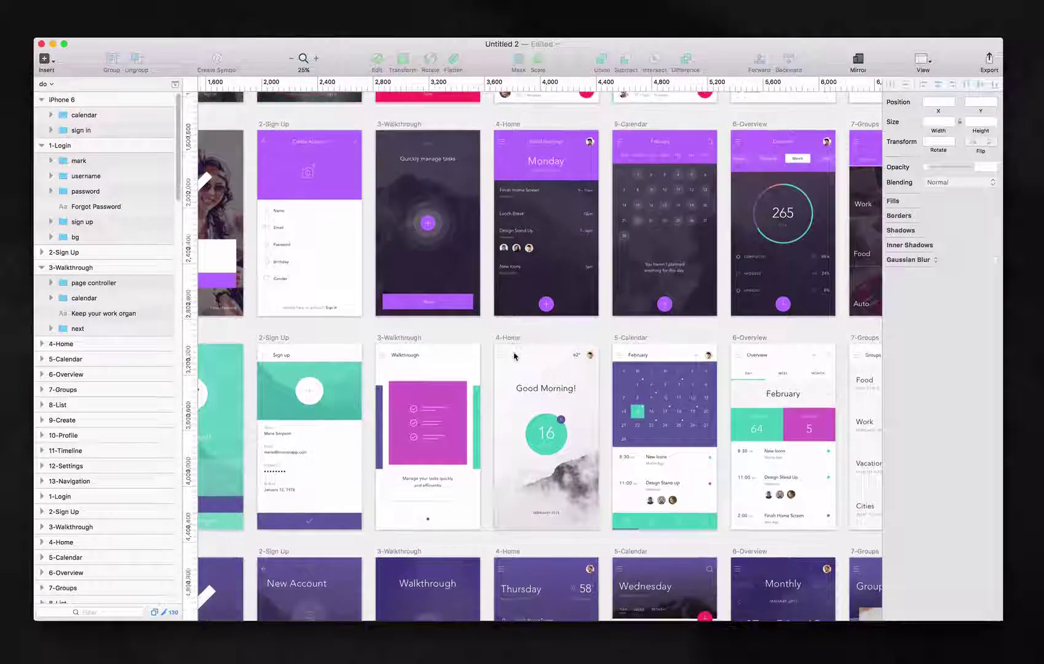
scroll(514, 356, "right", 10)
scroll(514, 355, "right", 12)
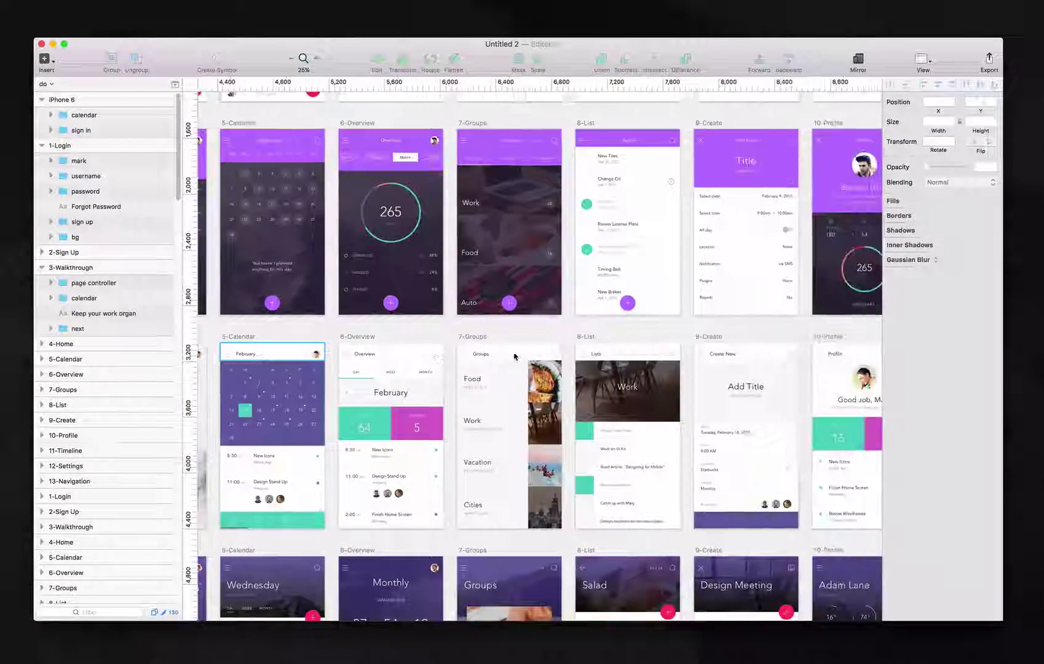
scroll(514, 355, "down", 2)
scroll(515, 356, "down", 5)
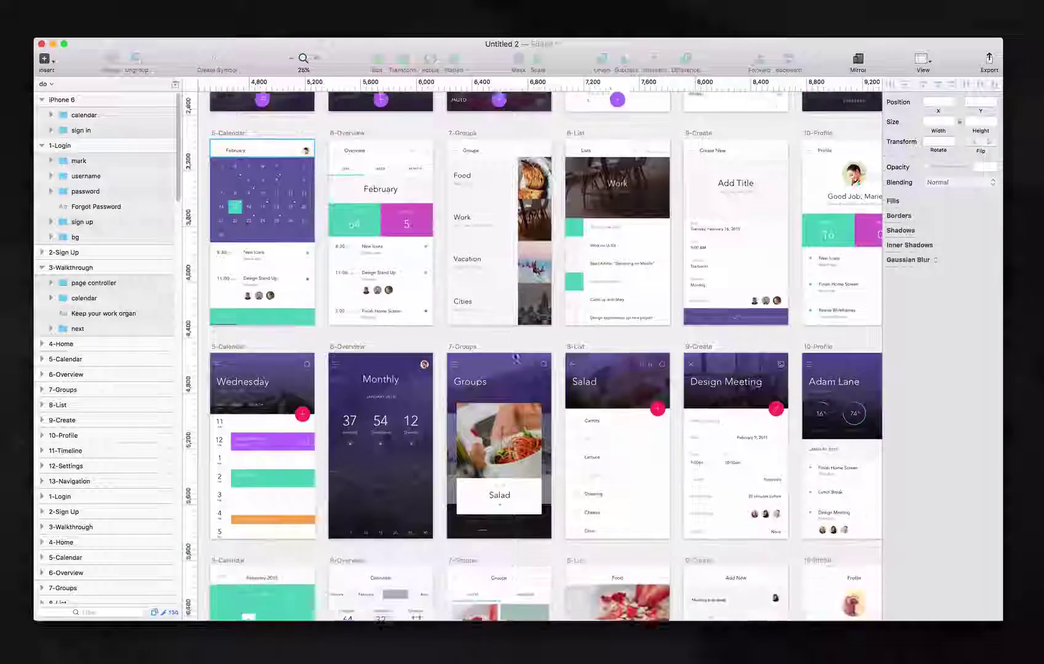
scroll(515, 356, "down", 5)
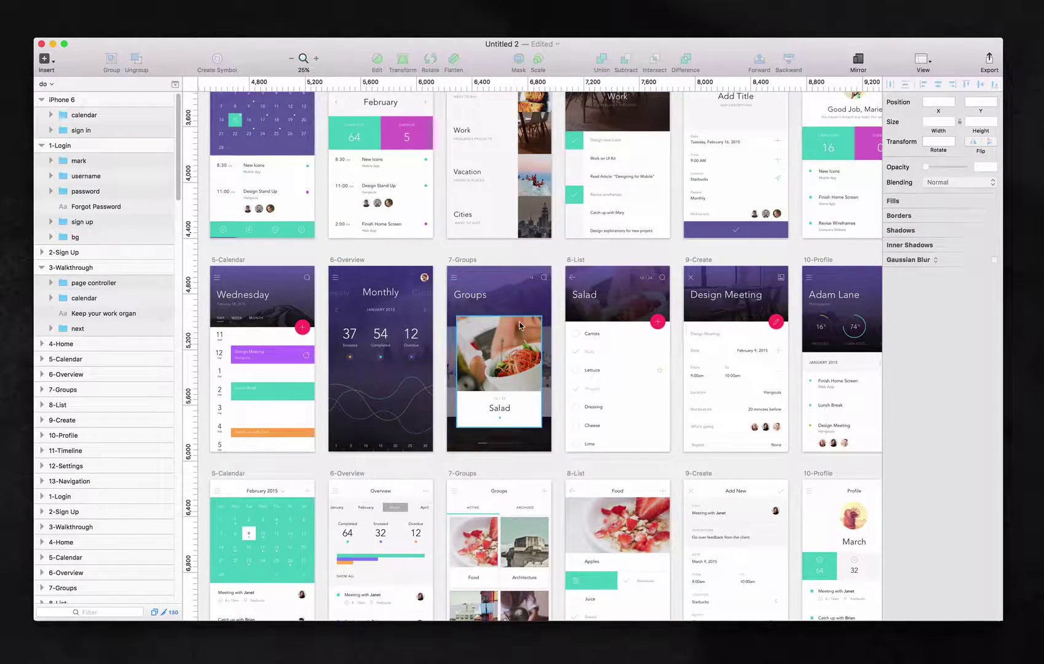
scroll(516, 317, "down", 7)
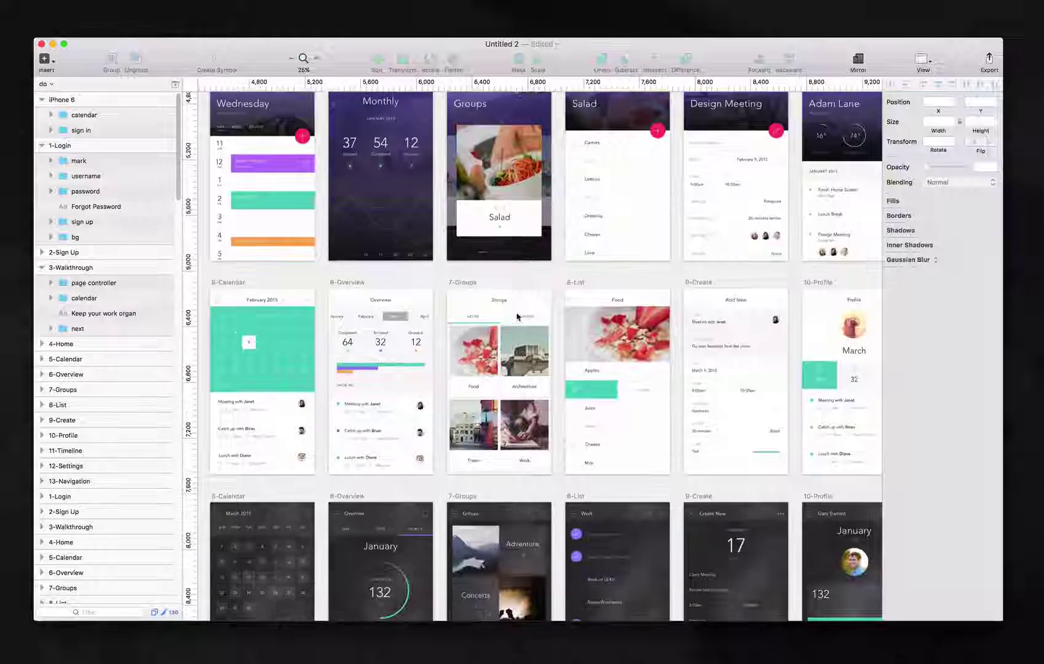
scroll(516, 317, "down", 3)
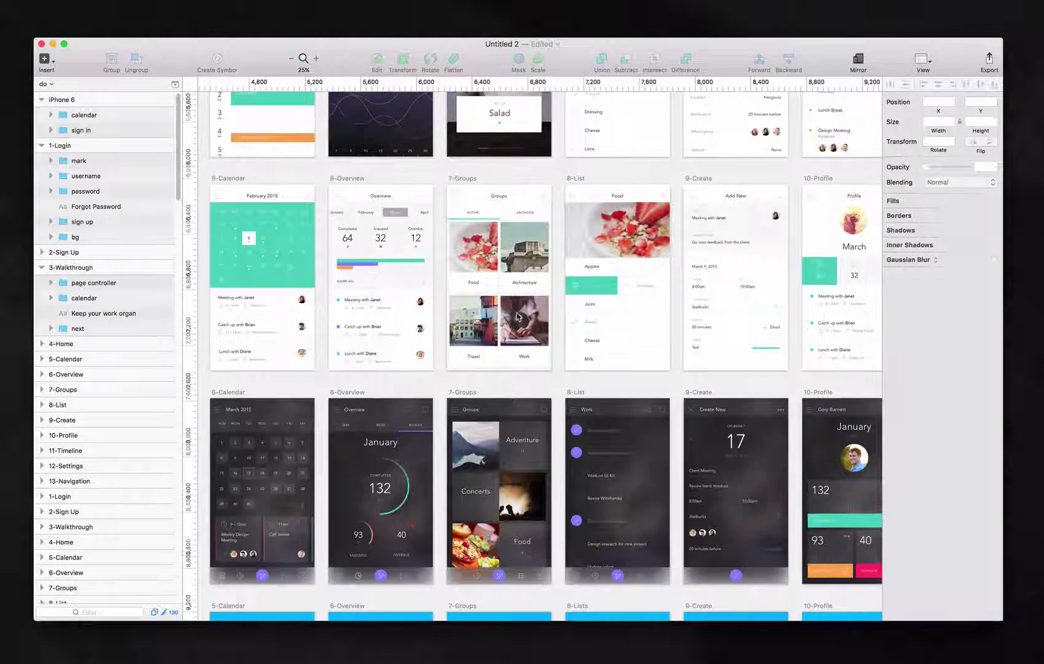